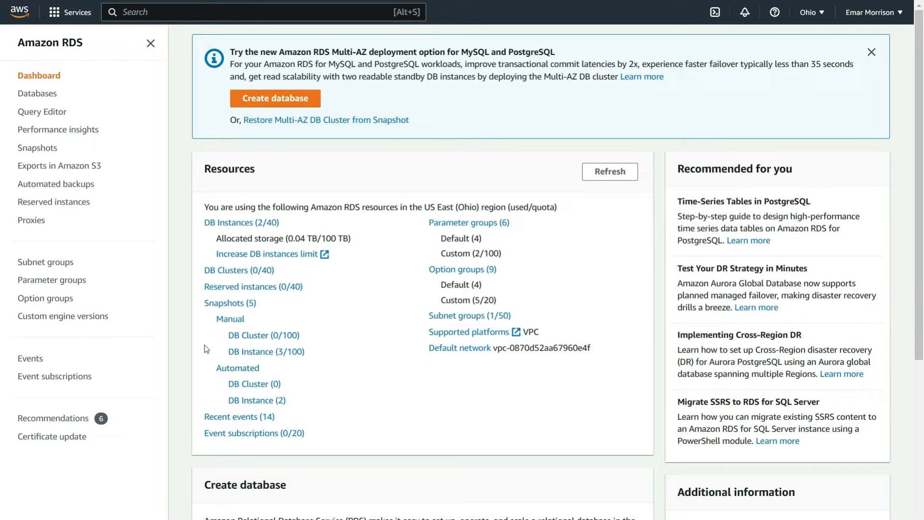
# - Open the emarsql-ex database instance for modification
pyautogui.click(242, 224)
pyautogui.click(208, 267)
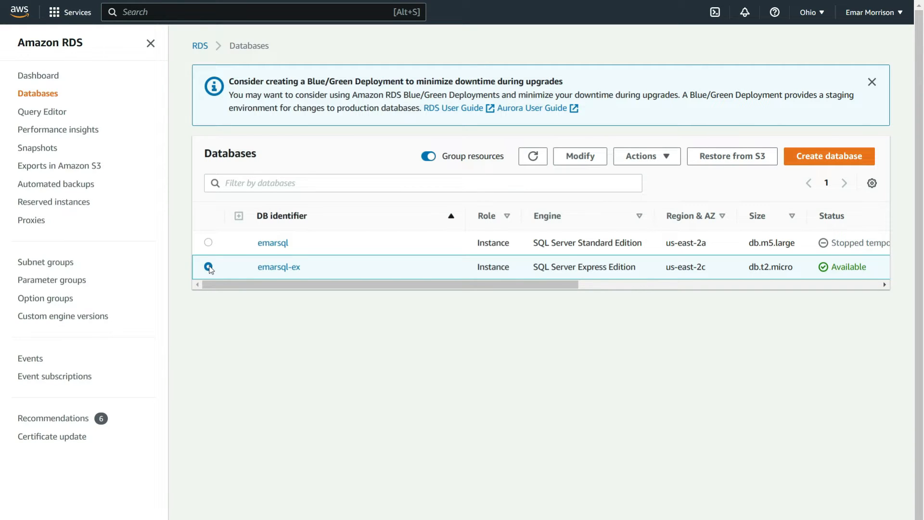
pyautogui.click(575, 157)
# - Turn on Performance Insights for the instance with a retention period of 7 days (free tier)
pyautogui.scroll(-20, 568, 157)
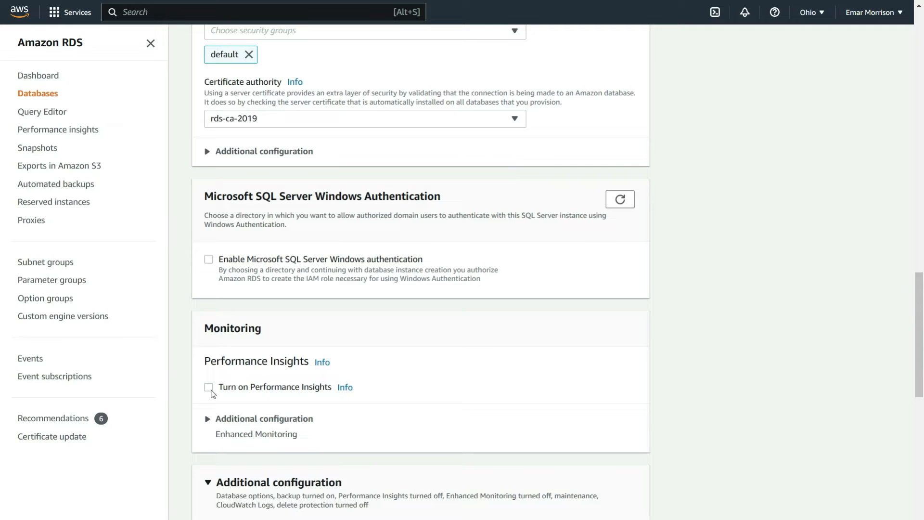
pyautogui.click(210, 390)
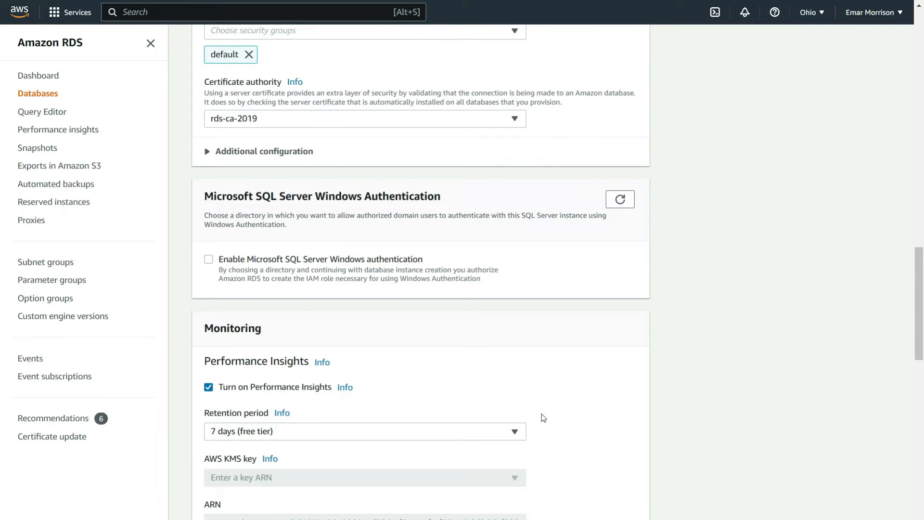
pyautogui.click(514, 430)
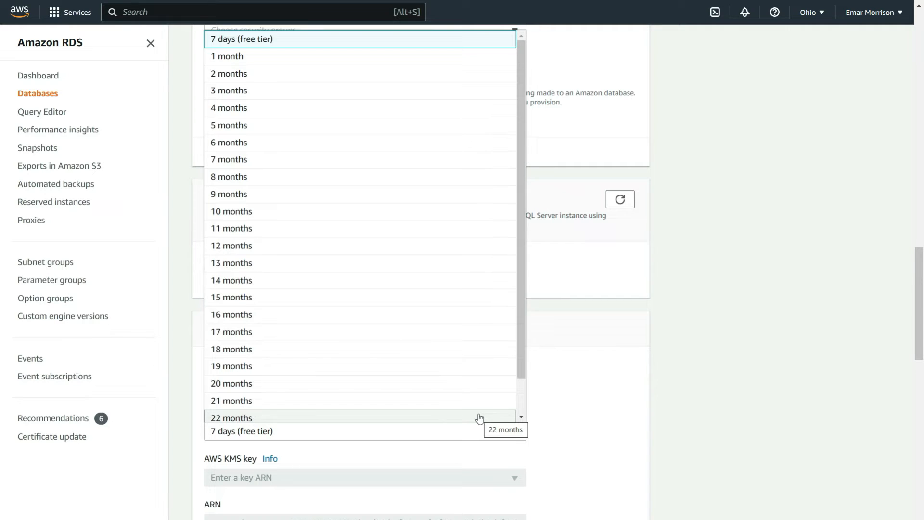
pyautogui.click(231, 441)
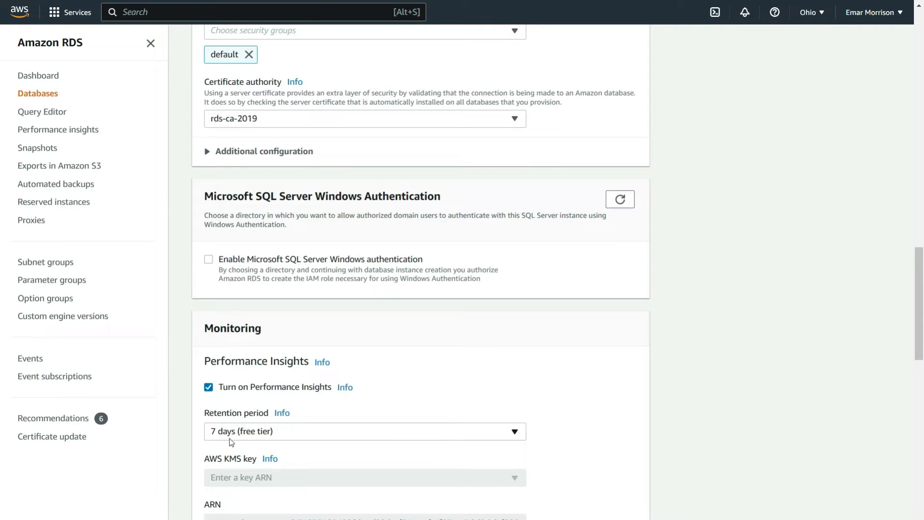
# - Enable Enhanced monitoring with a granularity of 60 seconds and rds-monitoring-role as the monitoring role
pyautogui.scroll(-4, 241, 435)
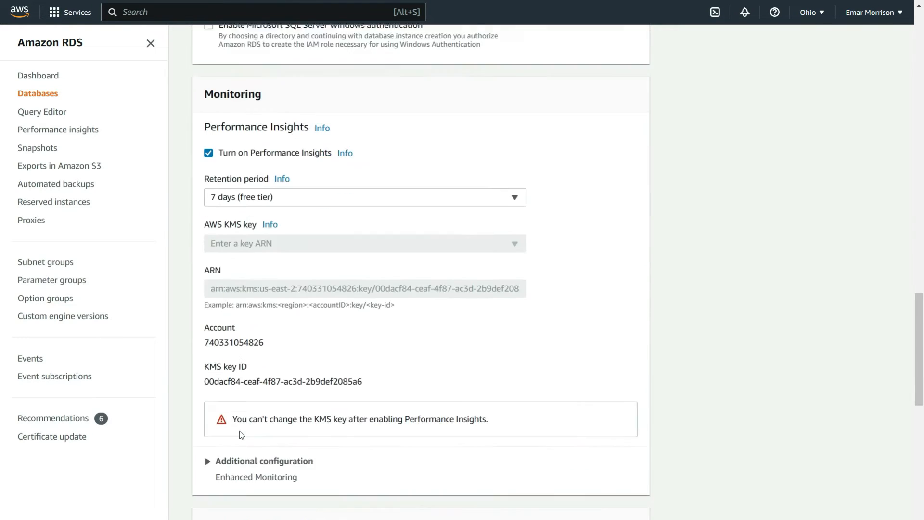
pyautogui.scroll(-1, 241, 434)
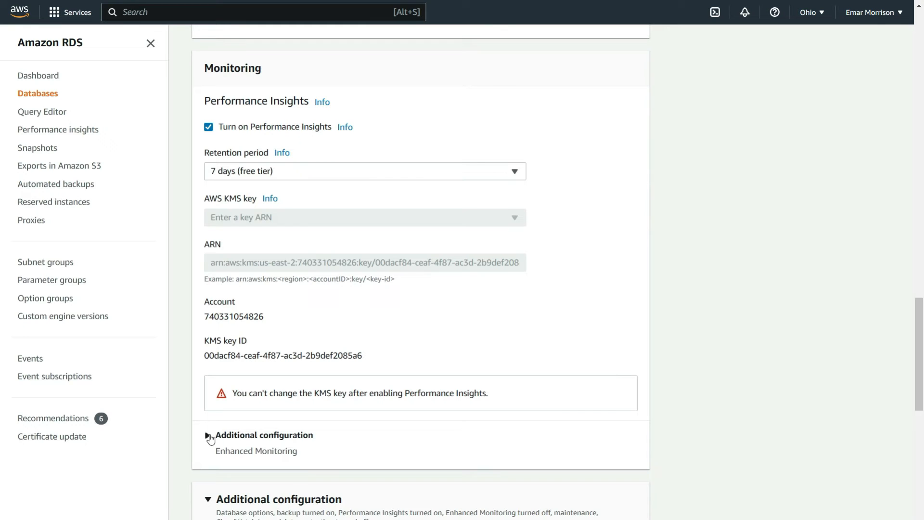
pyautogui.click(210, 438)
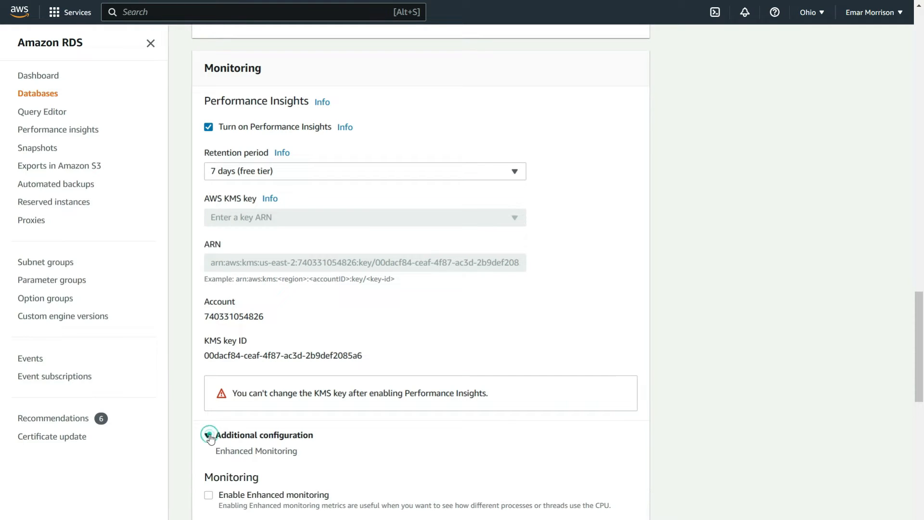
pyautogui.click(209, 496)
pyautogui.scroll(-2, 270, 476)
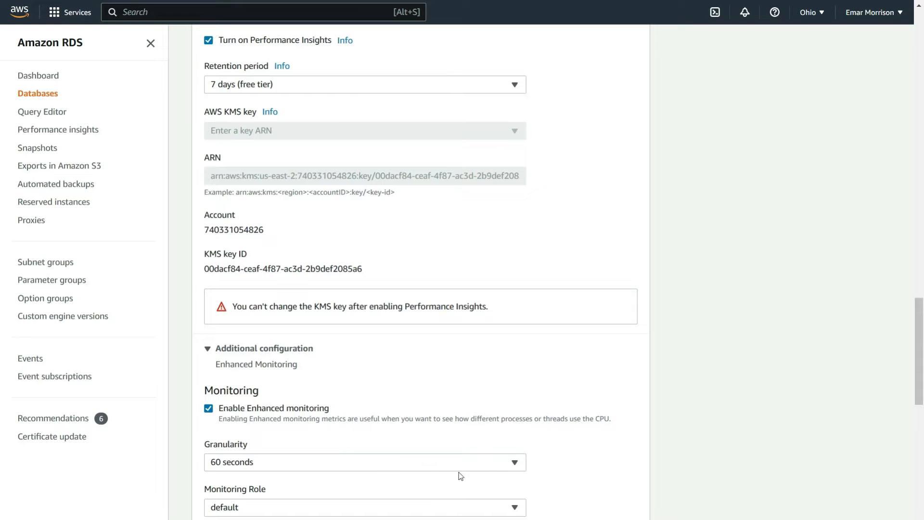
pyautogui.click(509, 465)
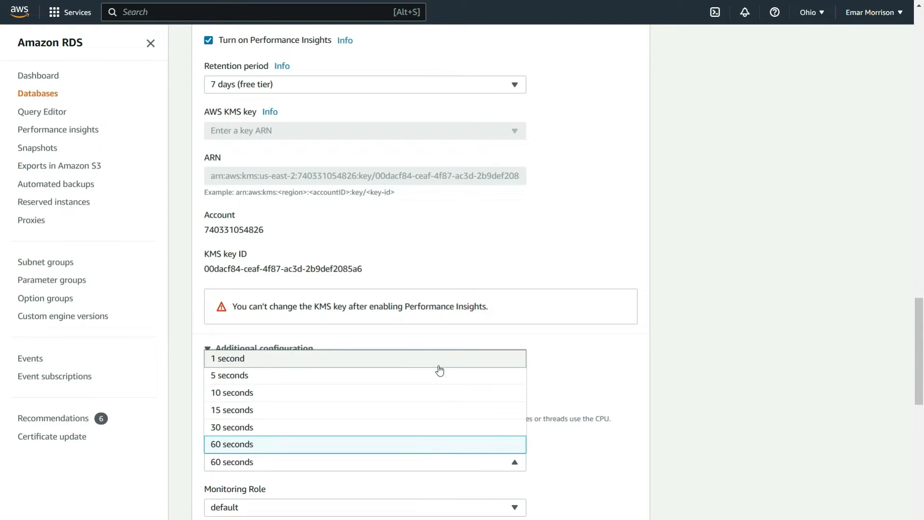
pyautogui.click(601, 462)
pyautogui.click(516, 507)
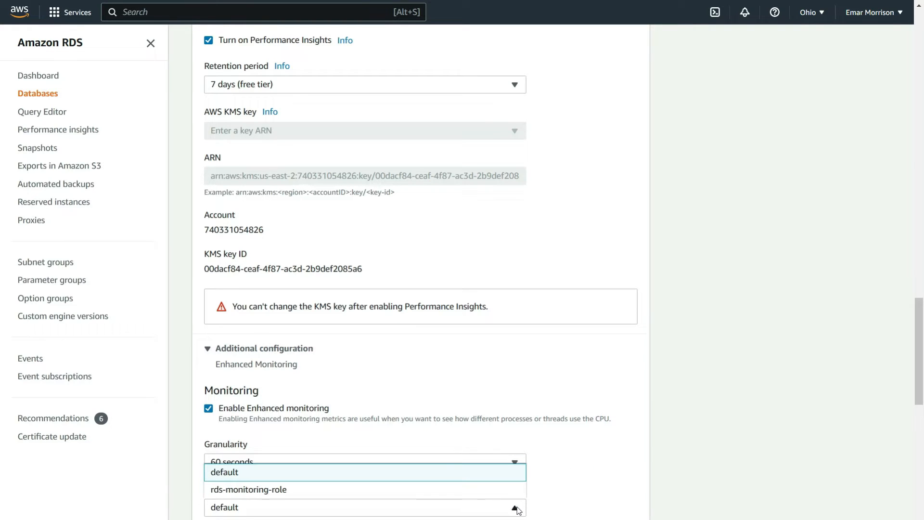
pyautogui.click(252, 496)
# - Submit the emarsql-ex modifications to apply immediately and check the instance's status in the database list
pyautogui.scroll(-3, 559, 460)
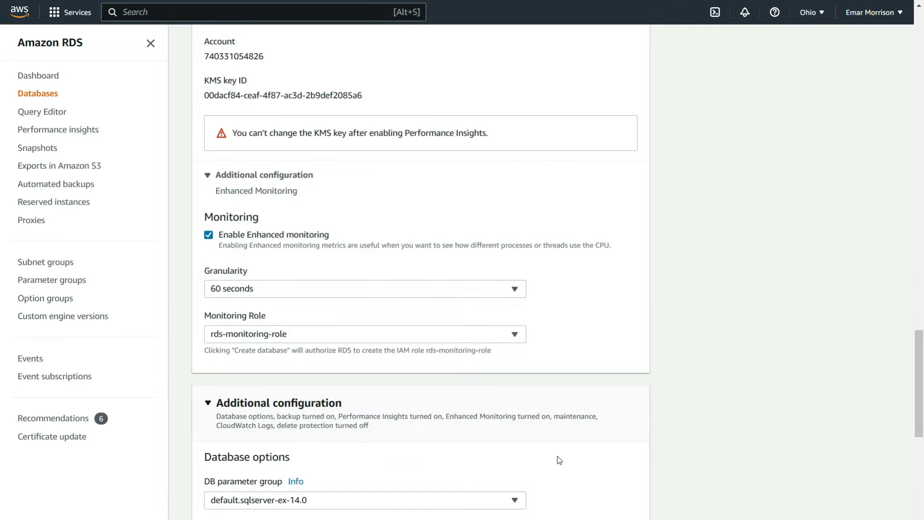
pyautogui.scroll(-10, 560, 460)
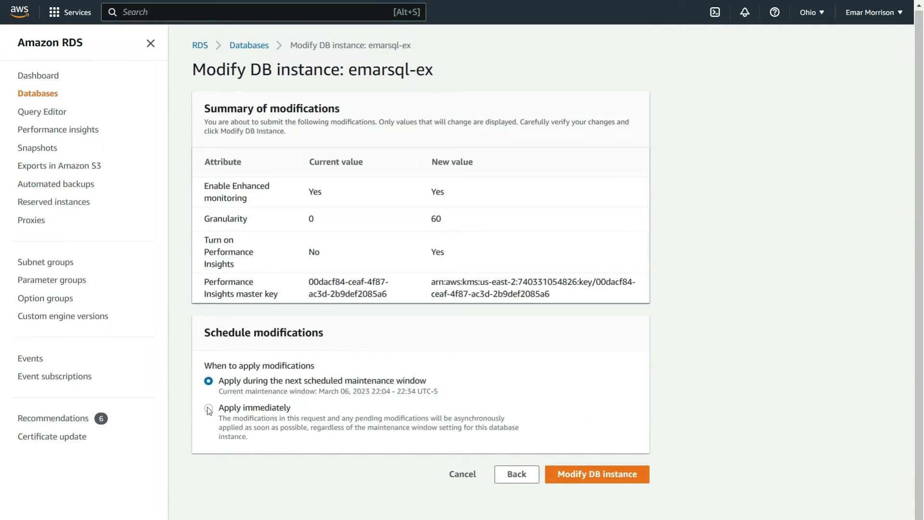
pyautogui.click(208, 408)
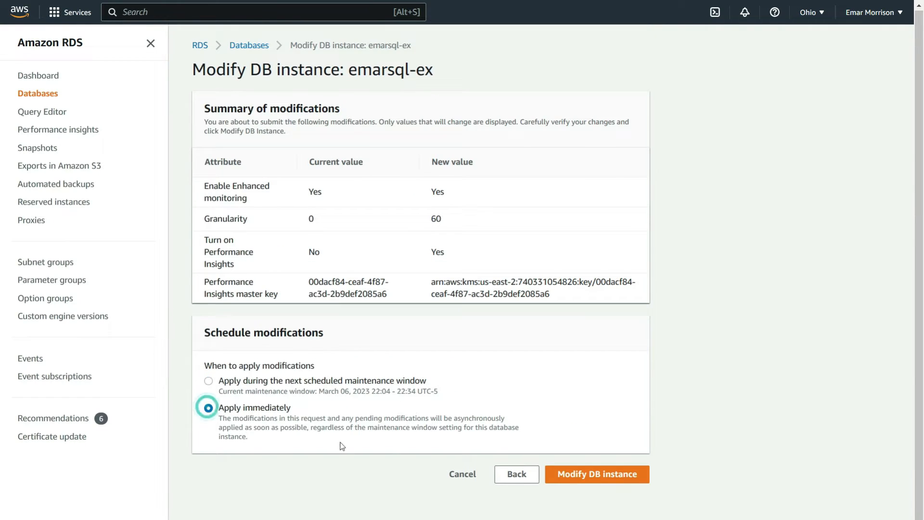
pyautogui.click(581, 483)
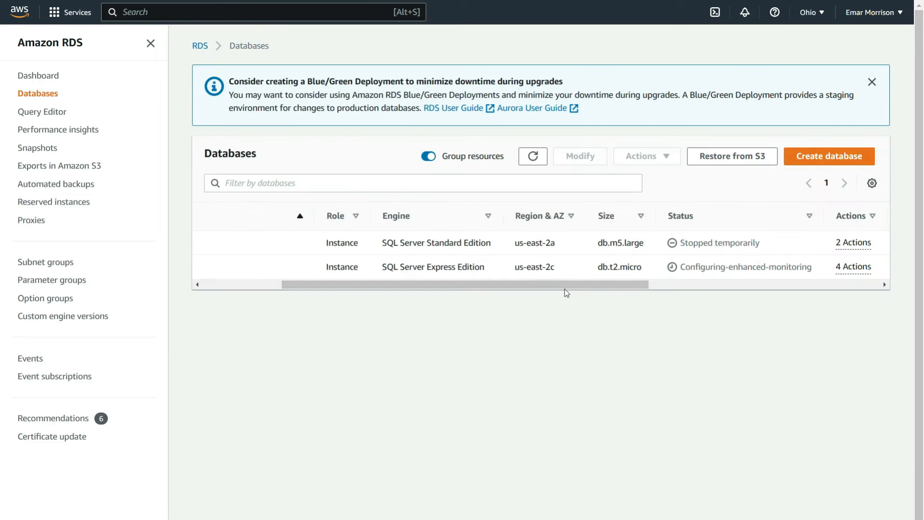
pyautogui.moveTo(410, 287); pyautogui.dragTo(489, 288)
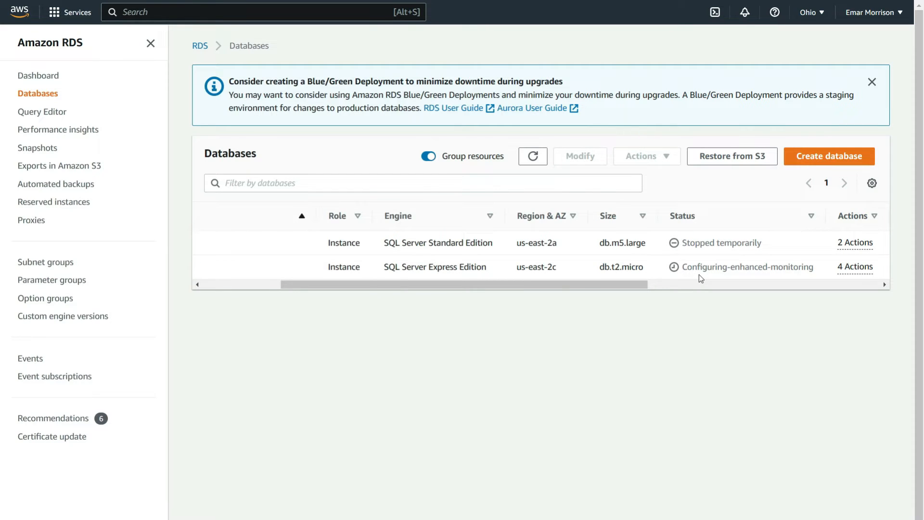
pyautogui.moveTo(611, 284); pyautogui.dragTo(522, 284)
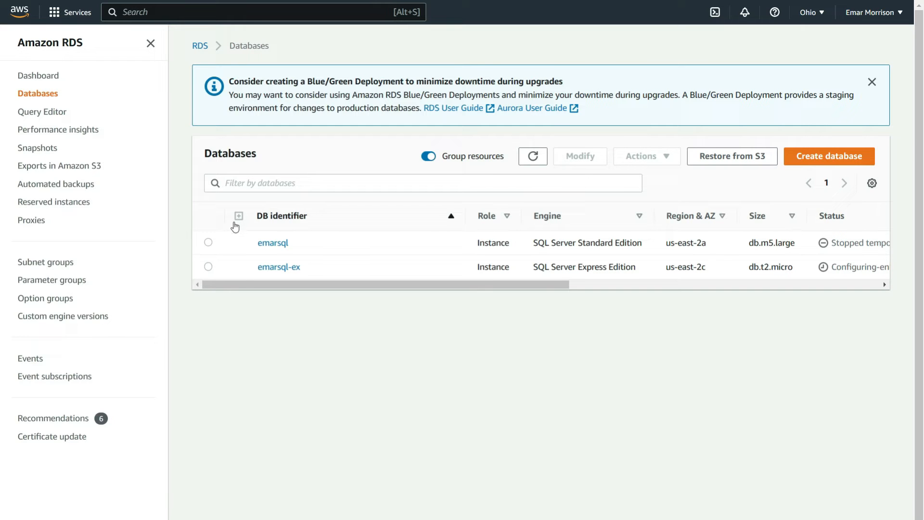
# - Open the active recommendations, expand the Performance Insights recommendation and select the emarsql instance in it
pyautogui.click(66, 419)
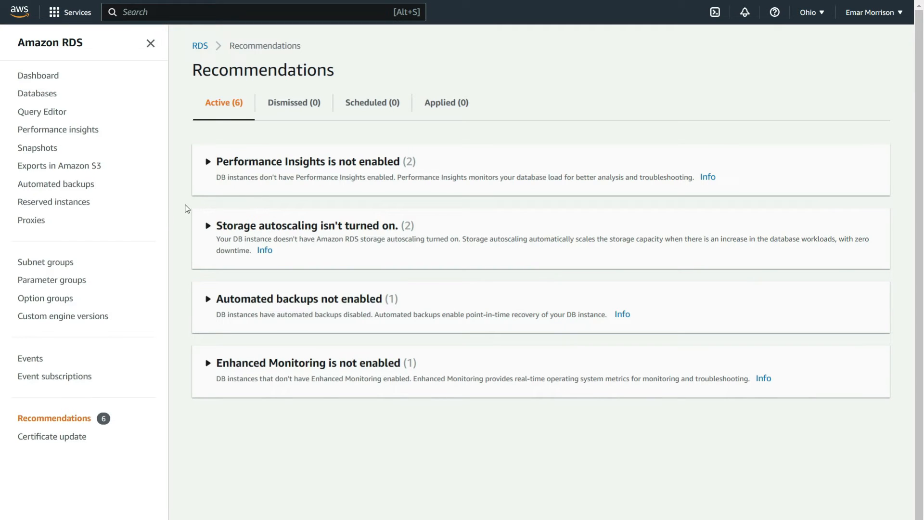
pyautogui.click(206, 167)
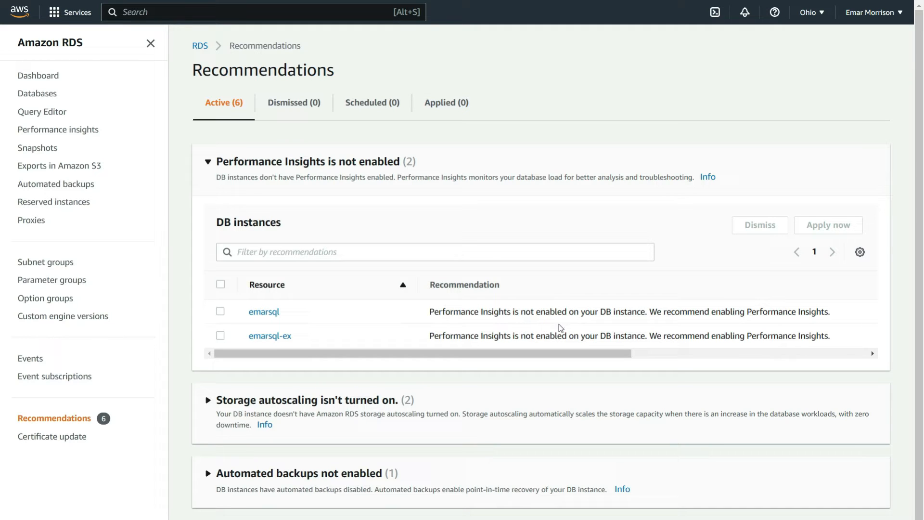
pyautogui.click(220, 311)
pyautogui.click(220, 311)
pyautogui.click(221, 312)
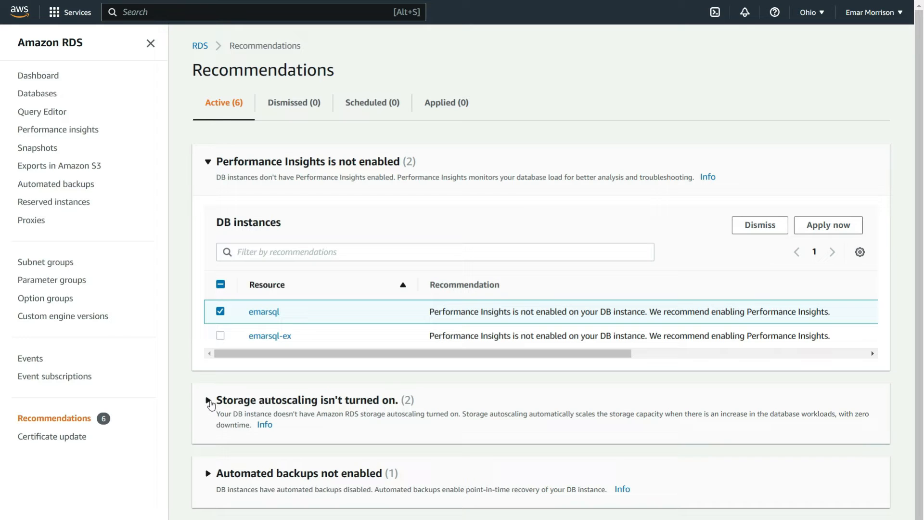
# - Review the storage autoscaling, automated backups and Enhanced Monitoring recommendations together with the DB instances they concern
pyautogui.click(208, 400)
pyautogui.scroll(-3, 221, 395)
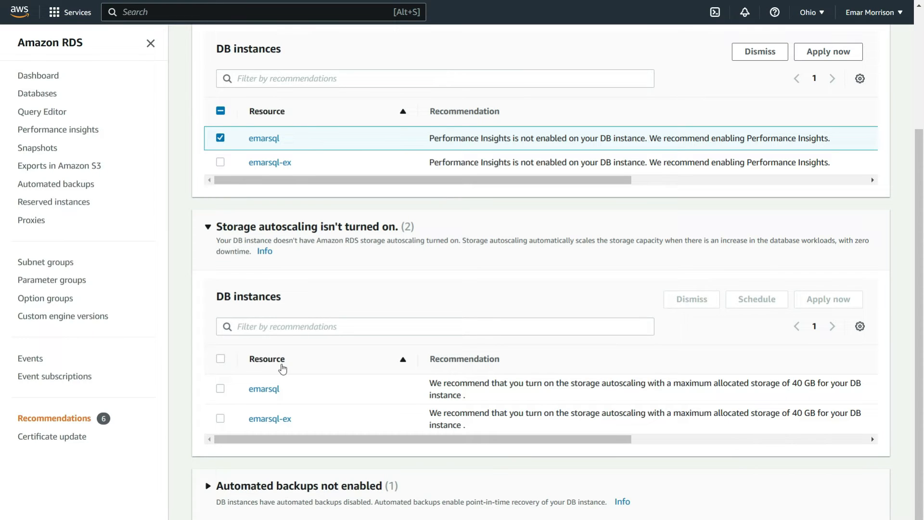
pyautogui.scroll(-1, 283, 369)
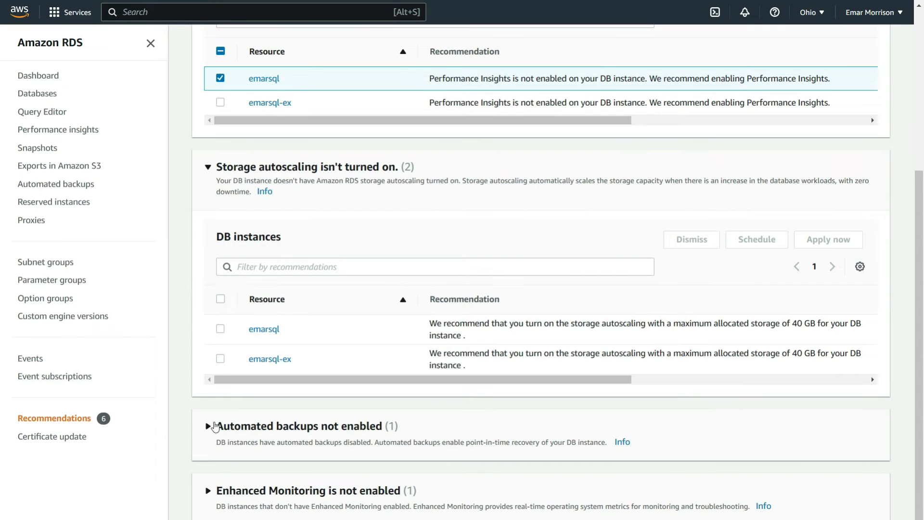
pyautogui.click(208, 425)
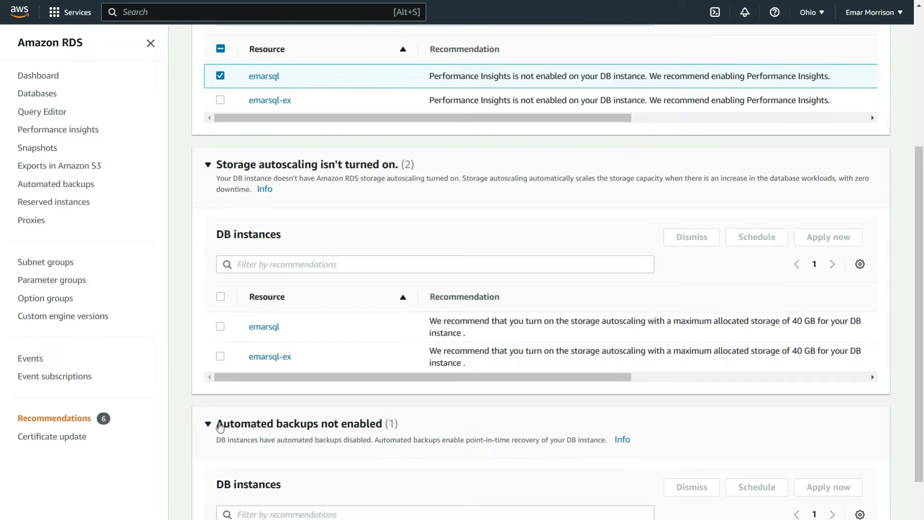
pyautogui.scroll(-3, 226, 433)
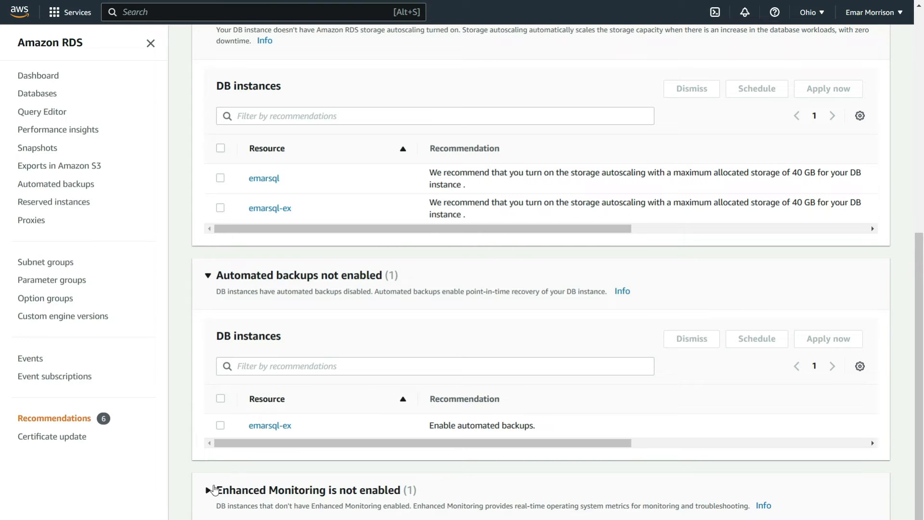
pyautogui.click(208, 489)
pyautogui.scroll(-2, 214, 480)
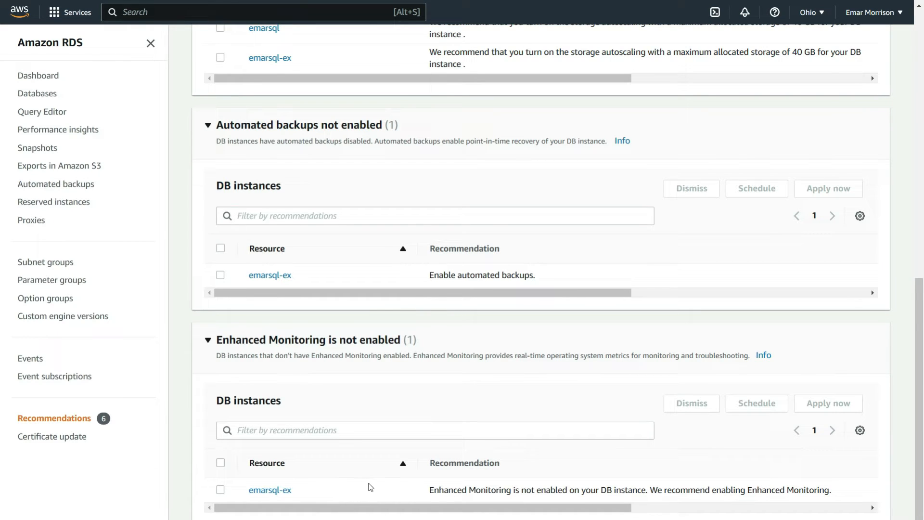
pyautogui.scroll(10, 372, 486)
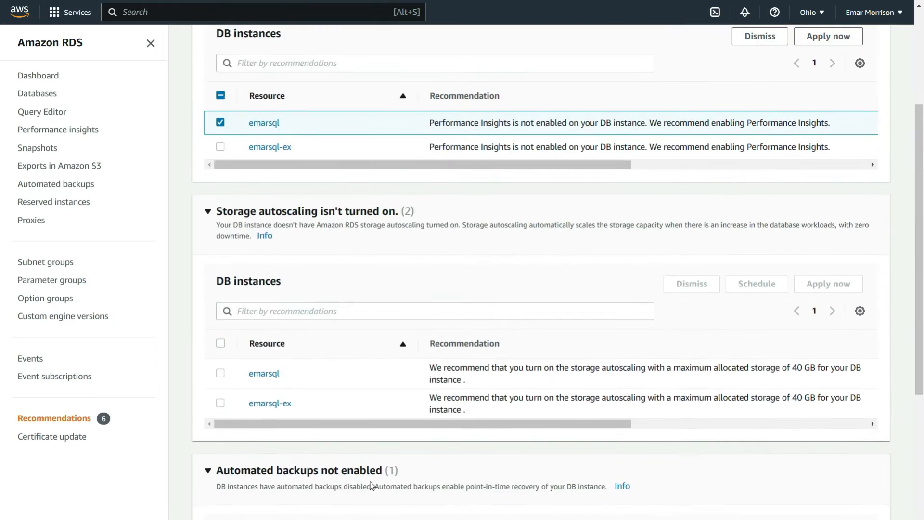
# - Check the instance's availability in the database list and open the Performance Insights dashboard for emarsql-ex
pyautogui.click(57, 97)
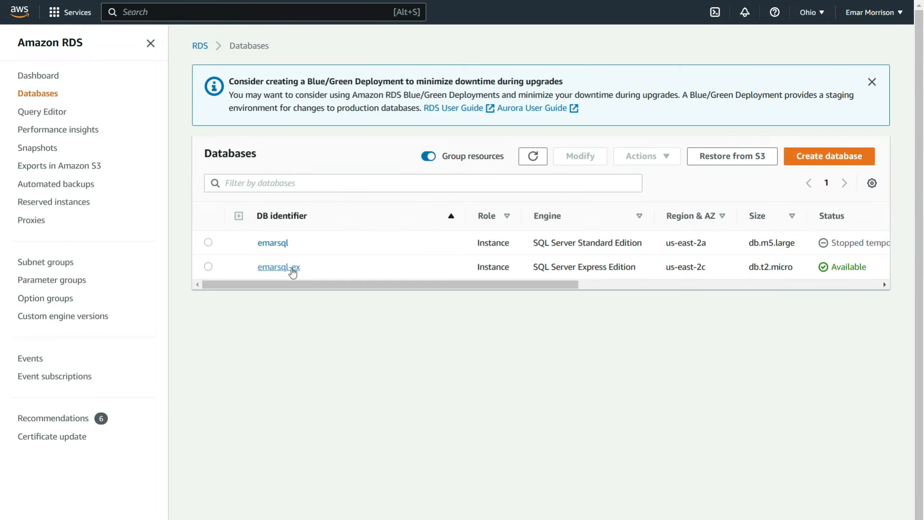
pyautogui.click(60, 137)
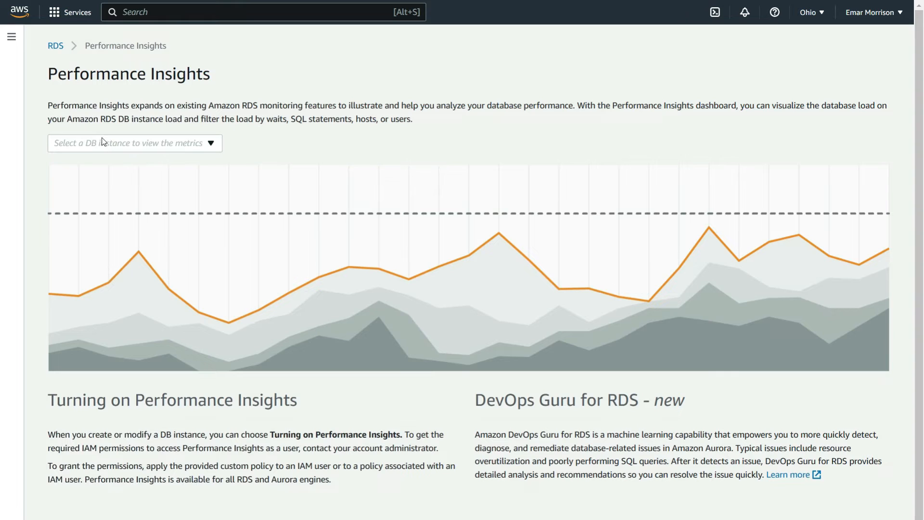
pyautogui.click(210, 144)
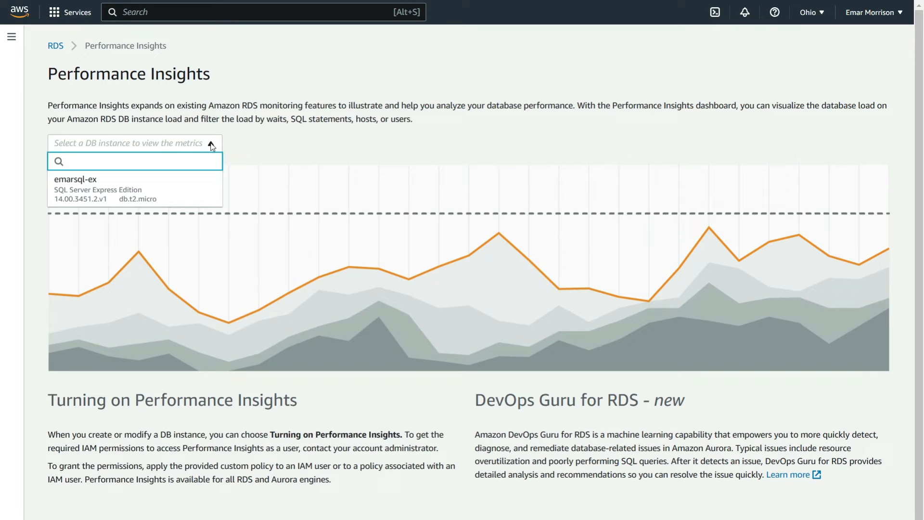
pyautogui.click(122, 189)
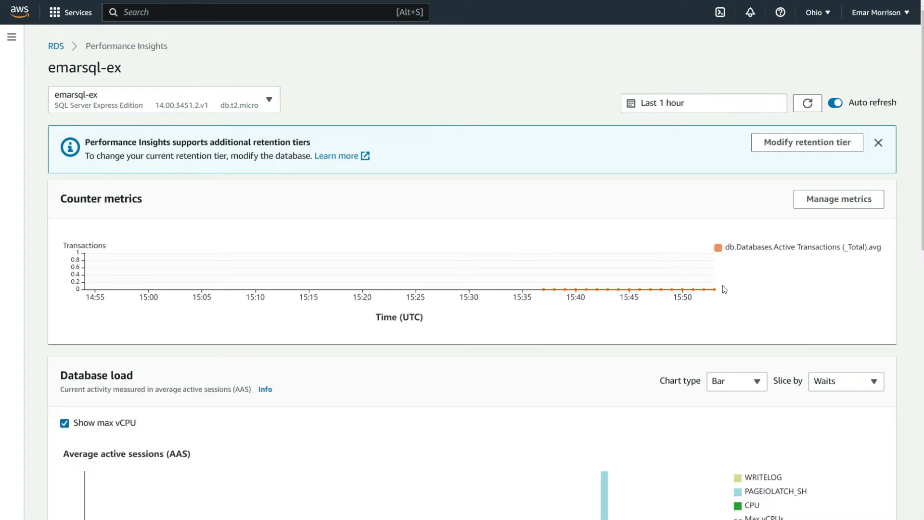
# - Show the Database load chart as a Line chart sliced by SQL
pyautogui.scroll(-3, 723, 285)
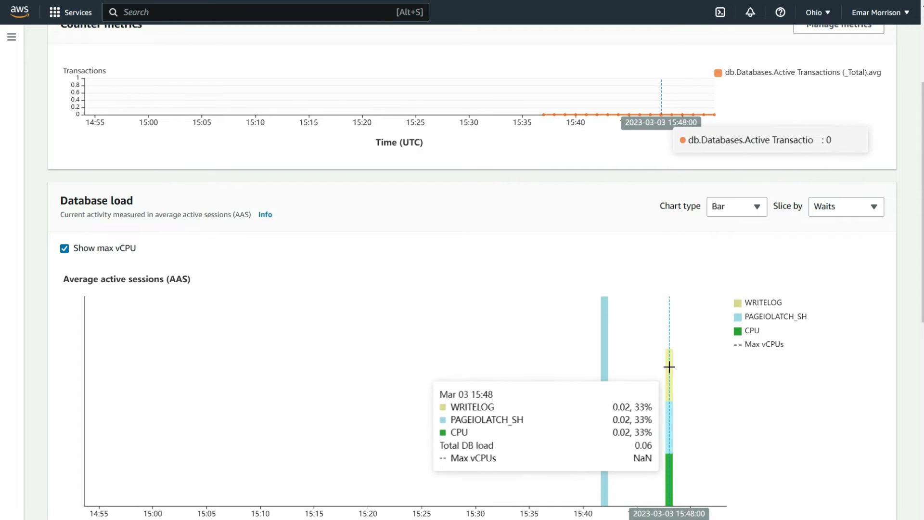
pyautogui.click(757, 207)
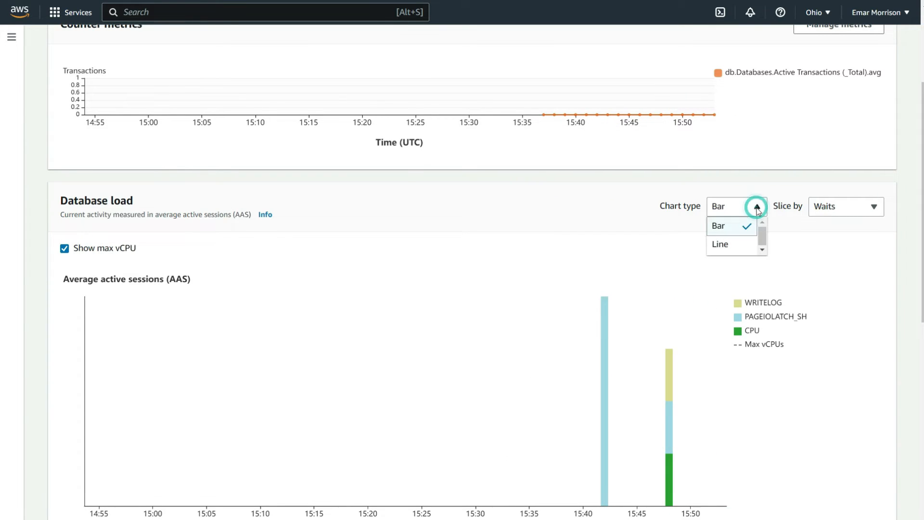
pyautogui.click(739, 242)
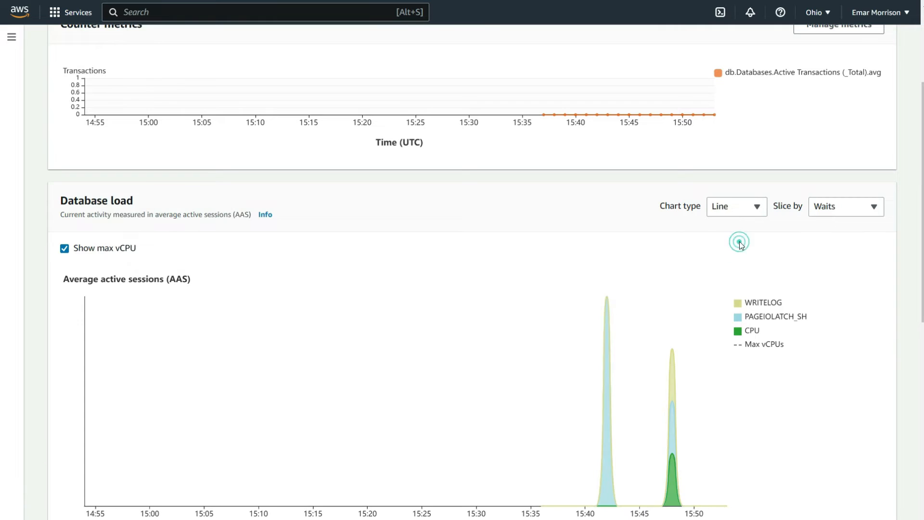
pyautogui.click(875, 208)
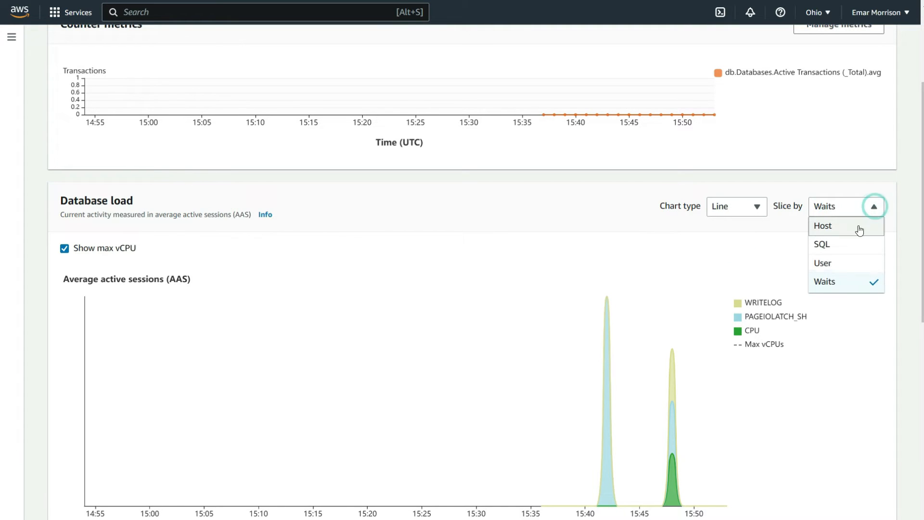
pyautogui.click(837, 245)
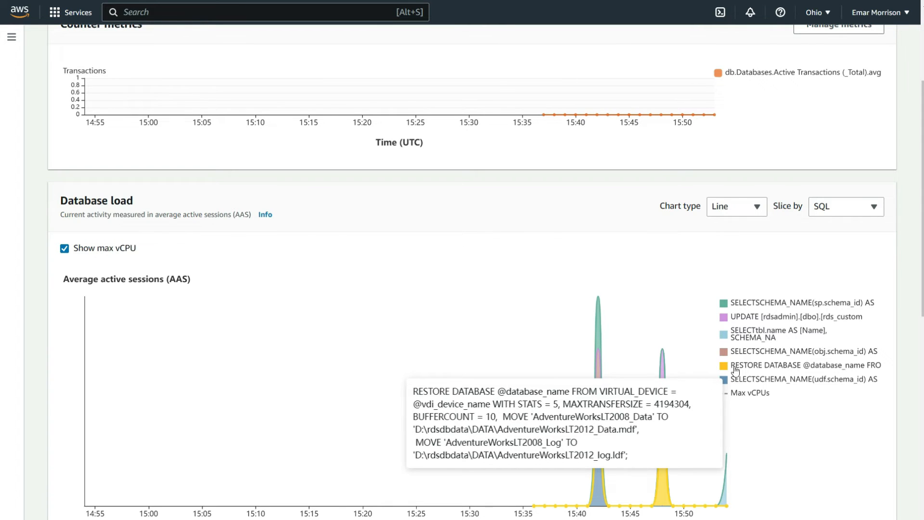
# - Slice the Database load chart by User and examine the load of the listed users
pyautogui.scroll(-2, 735, 371)
pyautogui.click(846, 119)
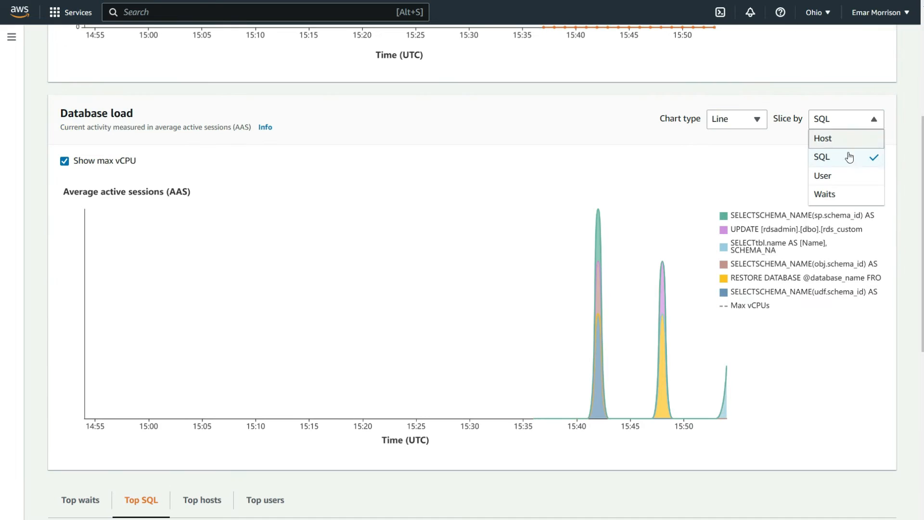
pyautogui.click(834, 177)
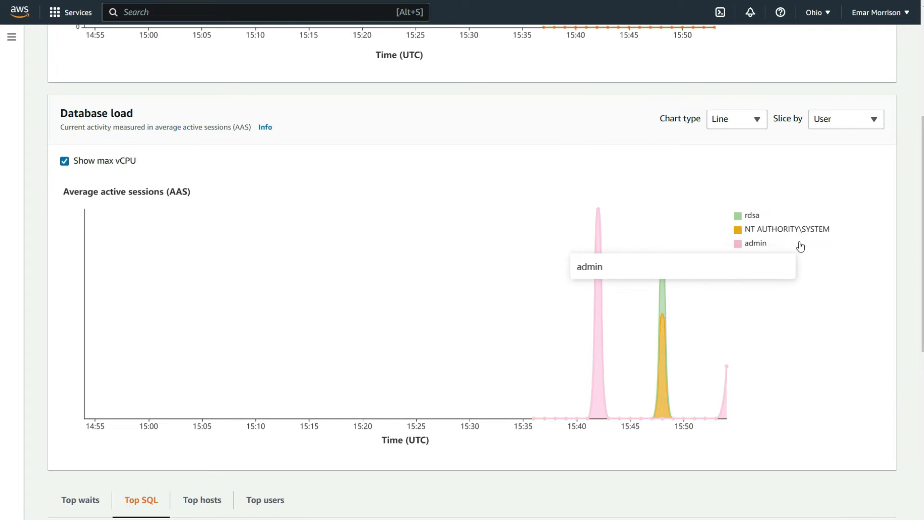
pyautogui.moveTo(594, 226)
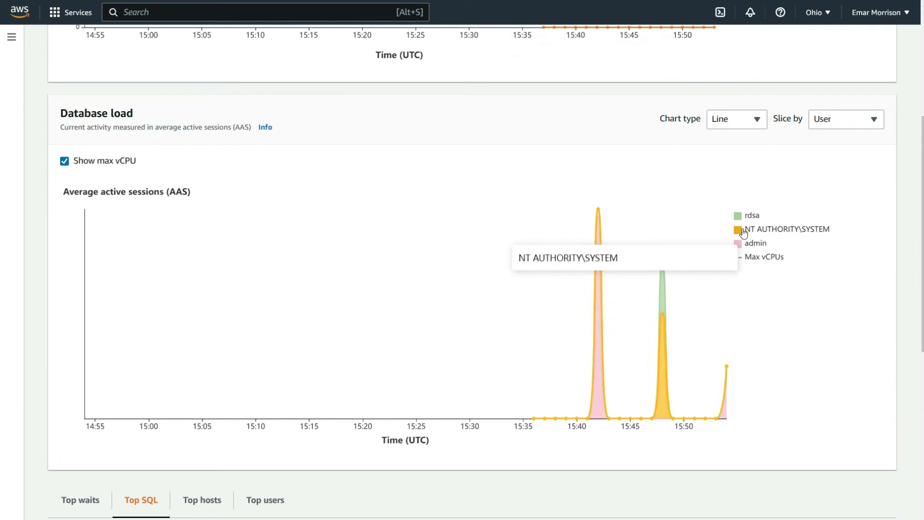
# - Slice the Database load chart by Host and inspect the average active sessions for each host
pyautogui.click(842, 120)
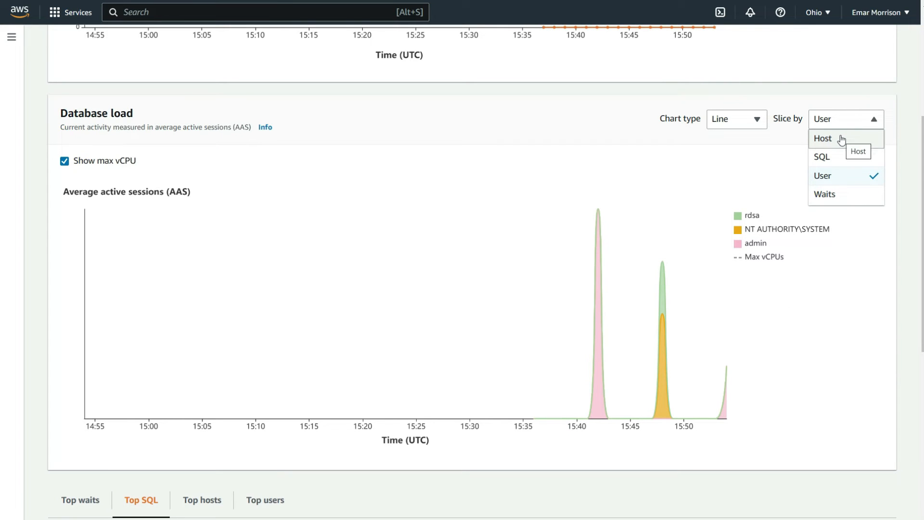
pyautogui.click(841, 138)
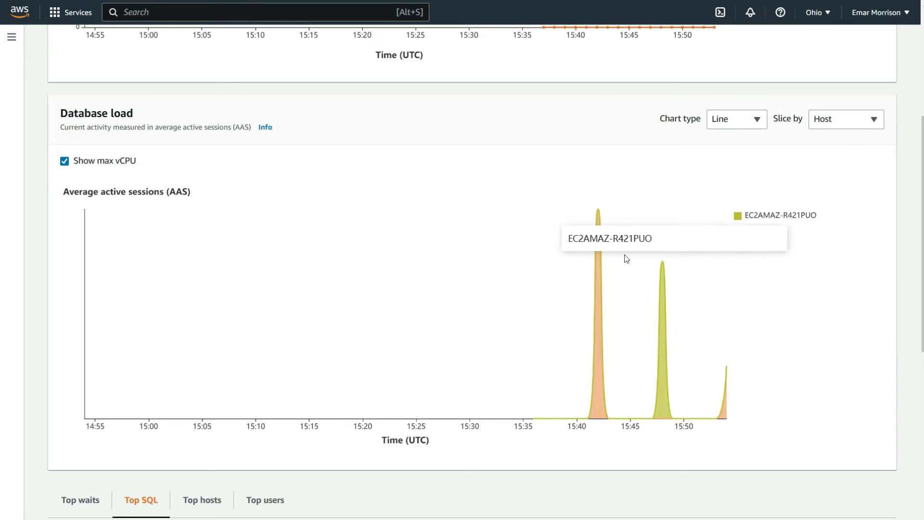
pyautogui.moveTo(596, 274)
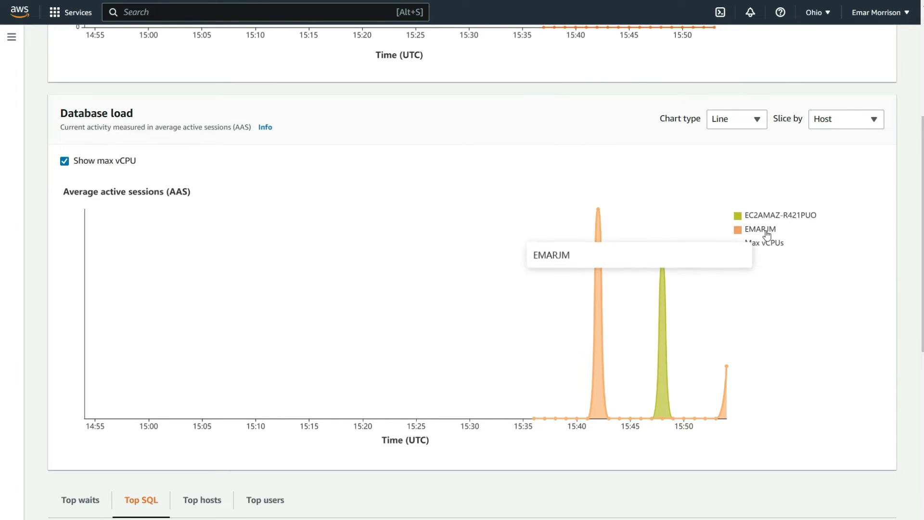
pyautogui.moveTo(614, 214)
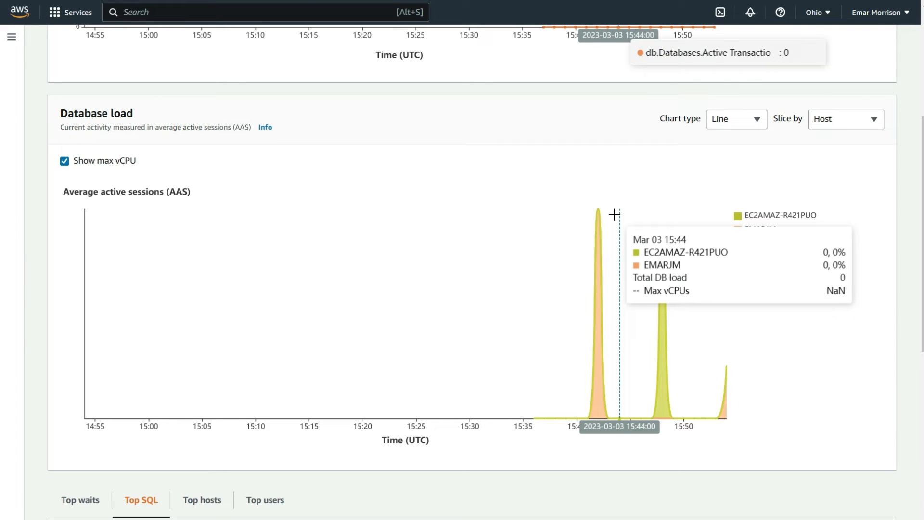
# - Review the top waits, top SQL, top hosts and top users behind the database load
pyautogui.scroll(-5, 199, 340)
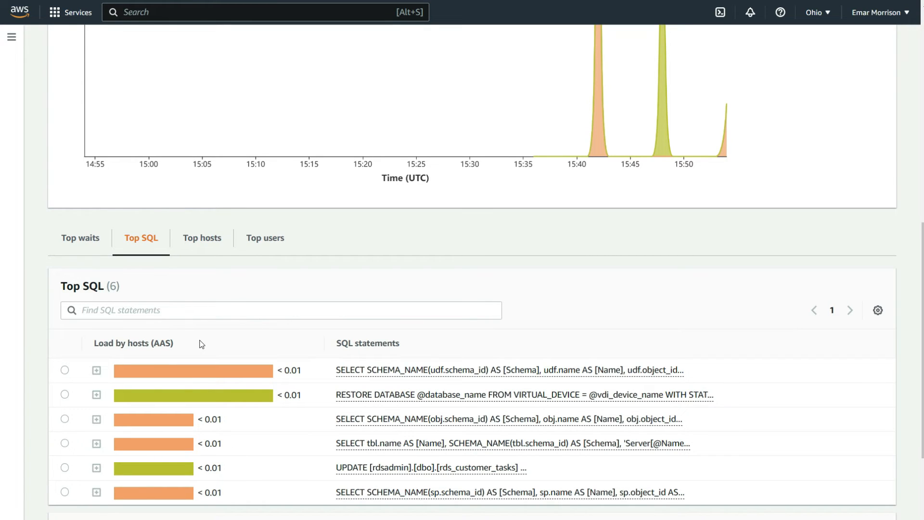
pyautogui.click(101, 242)
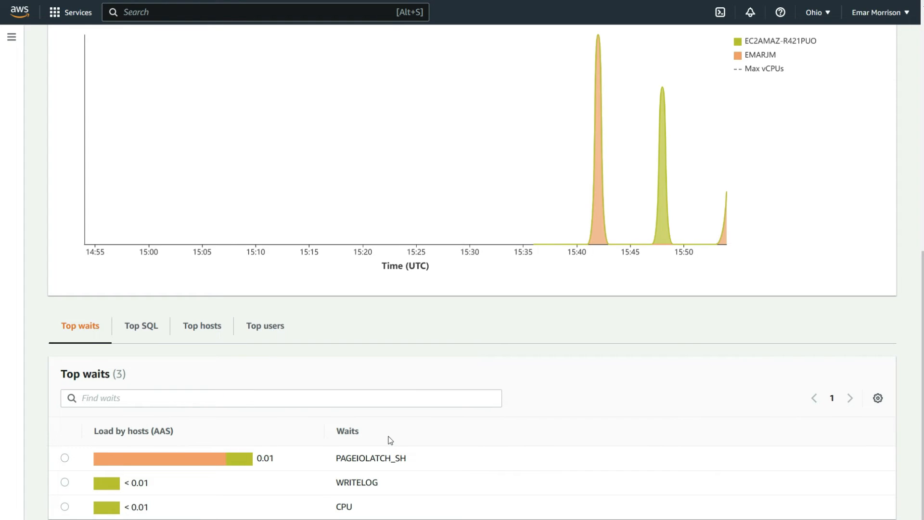
pyautogui.click(141, 331)
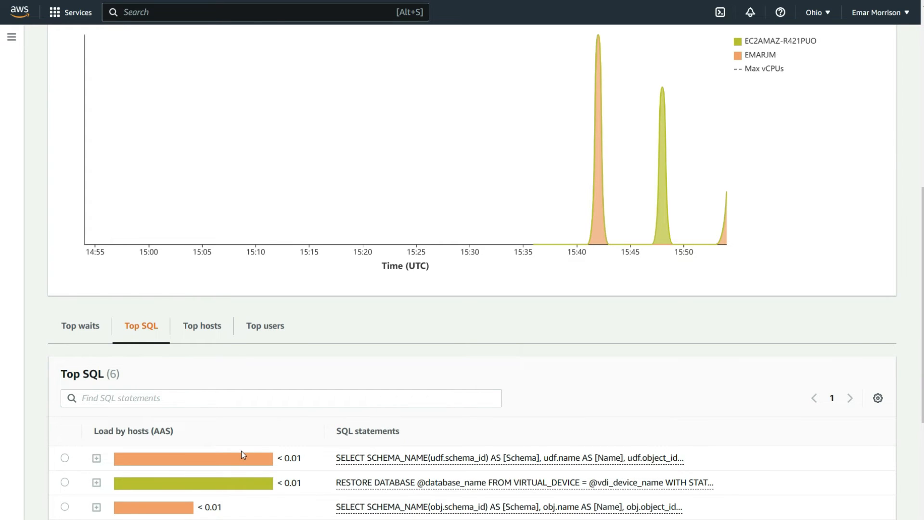
pyautogui.scroll(-2, 242, 451)
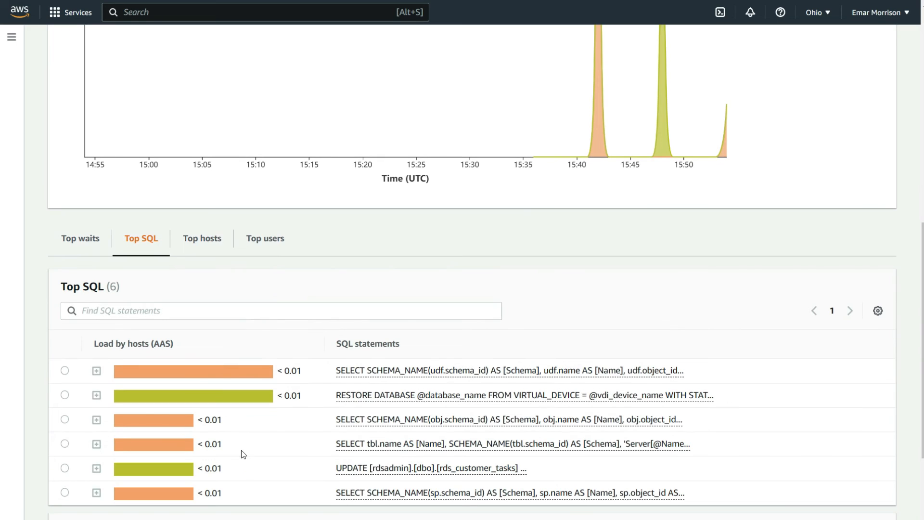
pyautogui.click(201, 241)
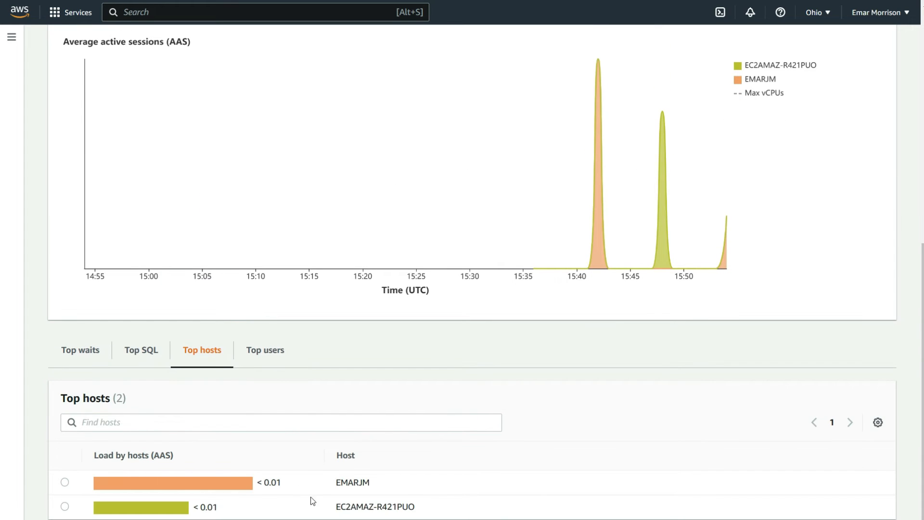
pyautogui.click(268, 356)
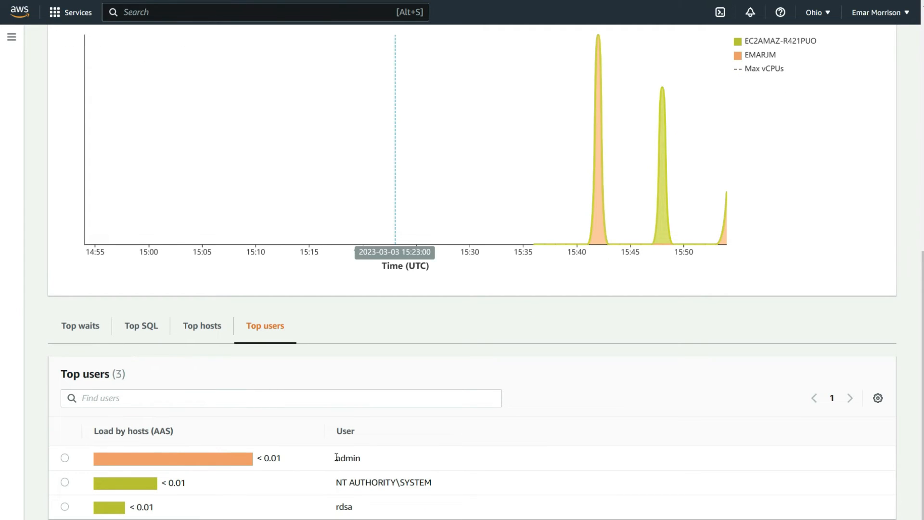
# - Switch to SQL Server Management Studio and run an endless WHILE 1=1 loop selecting 'This will go forever' in a query on AdventureWorks2012
pyautogui.press('super')
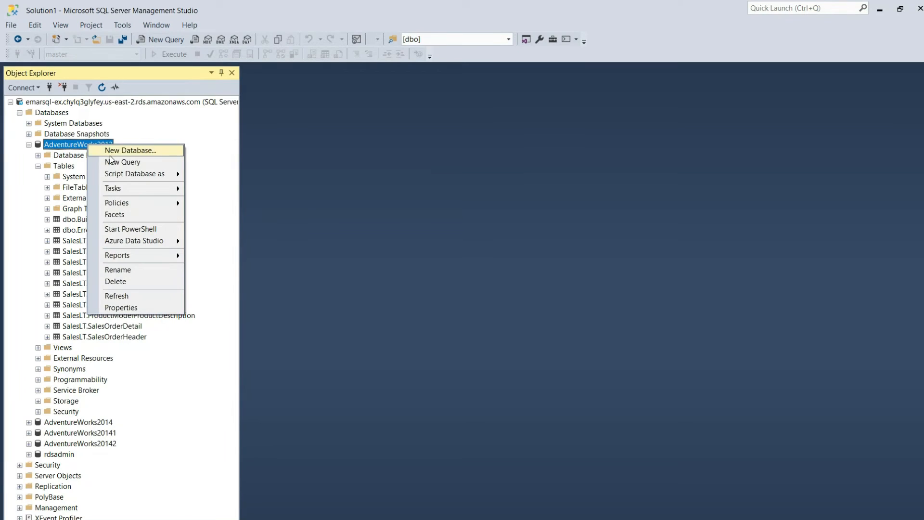
pyautogui.click(118, 159)
pyautogui.rightClick(287, 100)
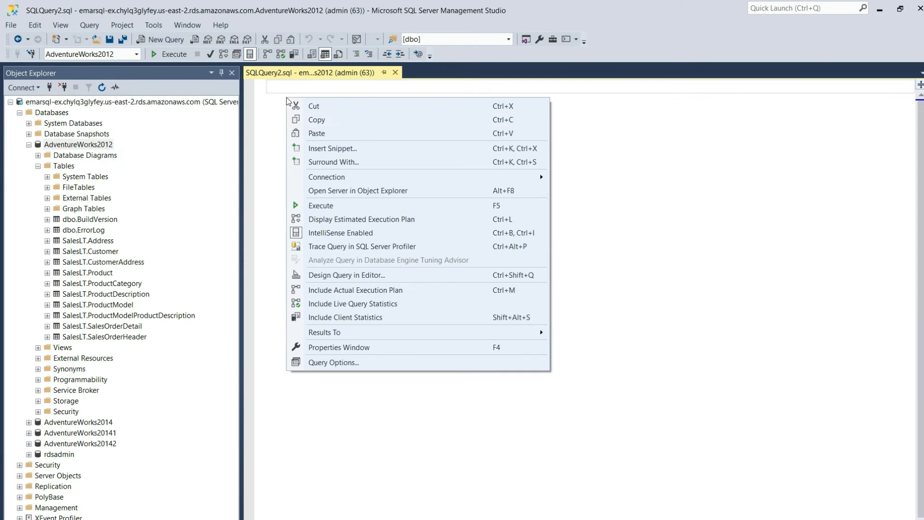
pyautogui.click(317, 134)
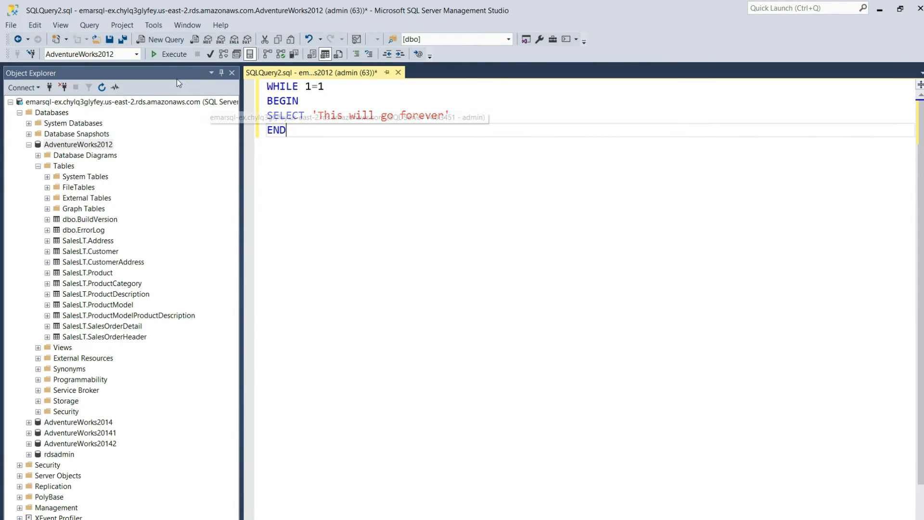
pyautogui.hotkey('ctrl', 'a')
pyautogui.press('F5')
# - Copy the endless loop script into another new query on the AdventureWorks2012 database
pyautogui.rightClick(273, 94)
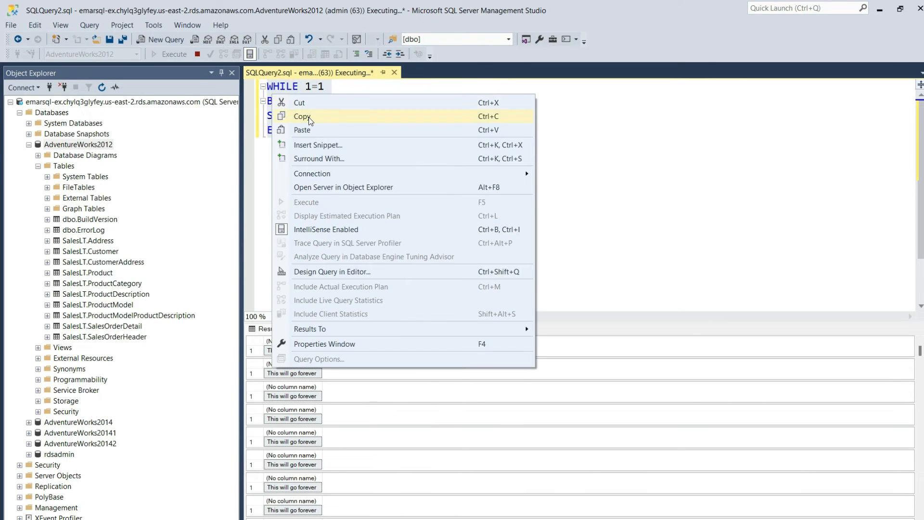
pyautogui.click(308, 117)
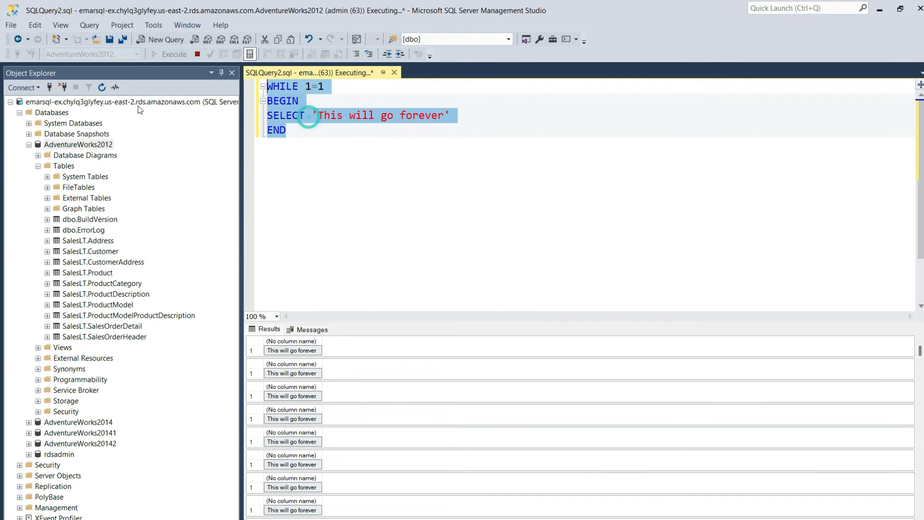
pyautogui.rightClick(84, 145)
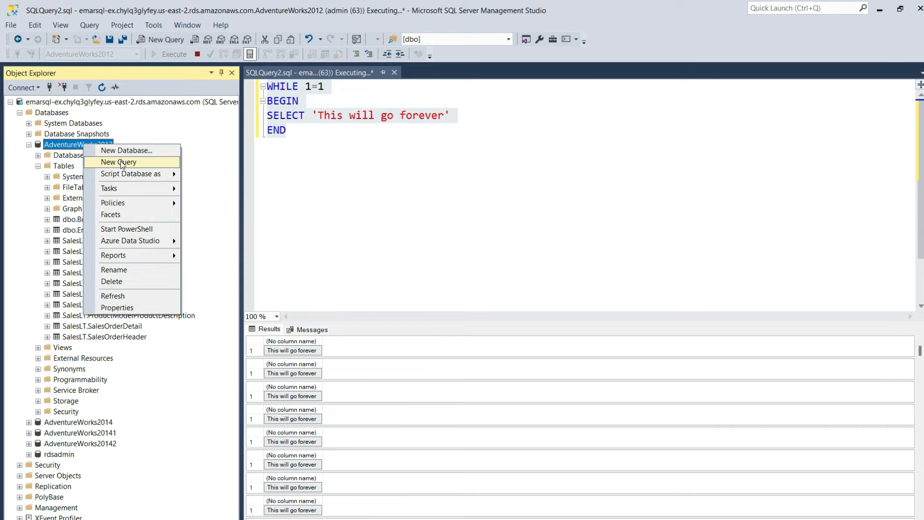
pyautogui.click(121, 161)
pyautogui.hotkey('ctrl', 'v')
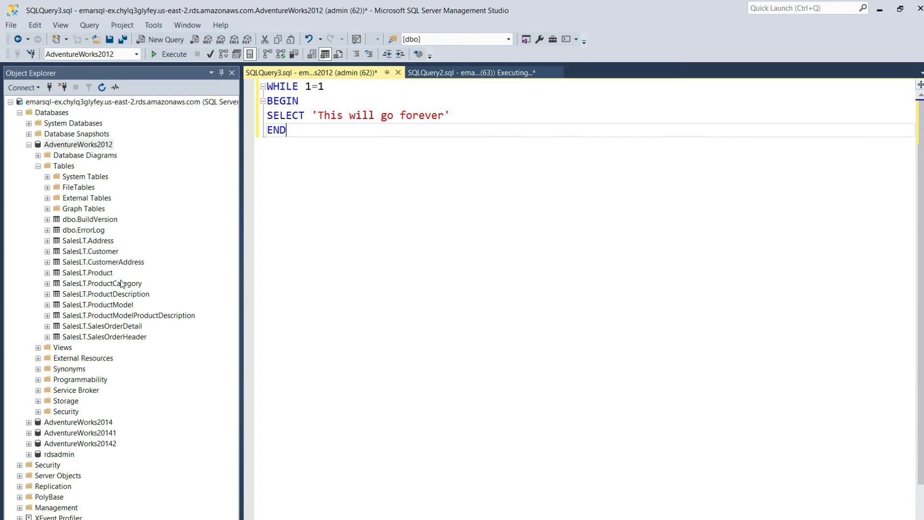
# - Select the top 1000 rows of the SalesLT.Product table and copy the generated SELECT statement
pyautogui.click(103, 274)
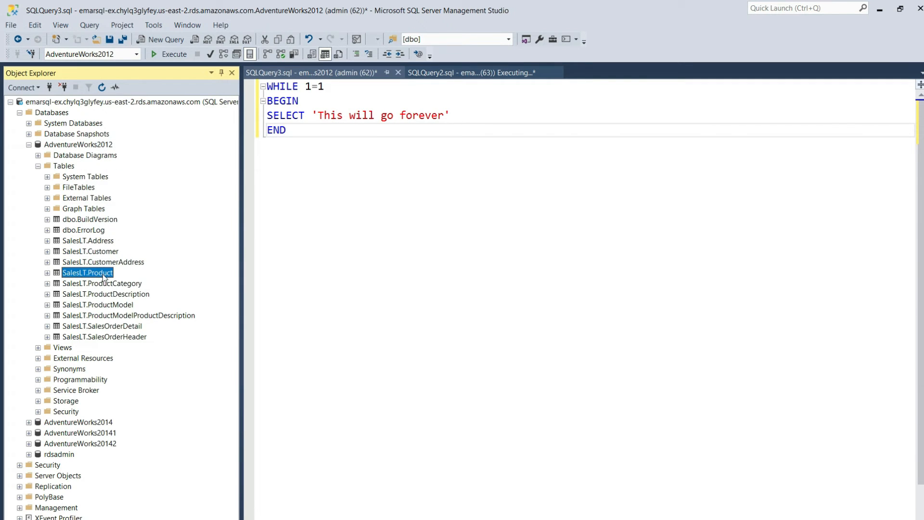
pyautogui.rightClick(103, 276)
pyautogui.click(149, 303)
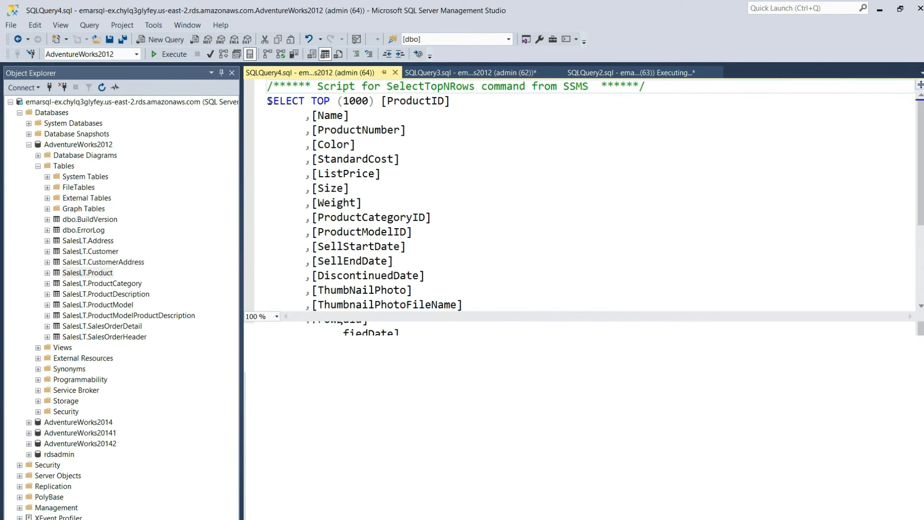
pyautogui.hotkey('ctrl', 'a')
pyautogui.rightClick(389, 241)
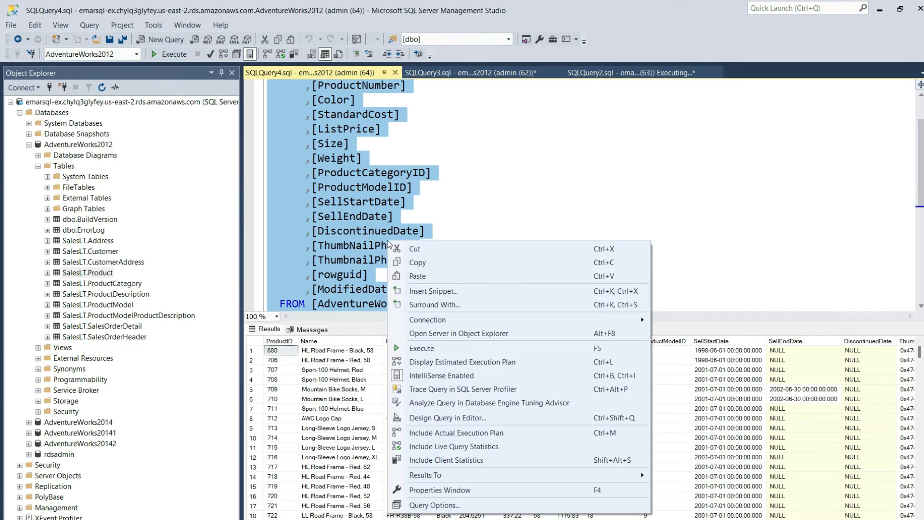
pyautogui.click(417, 262)
# - Replace the SELECT line inside the second loop with the copied SalesLT.Product query and execute it
pyautogui.click(471, 71)
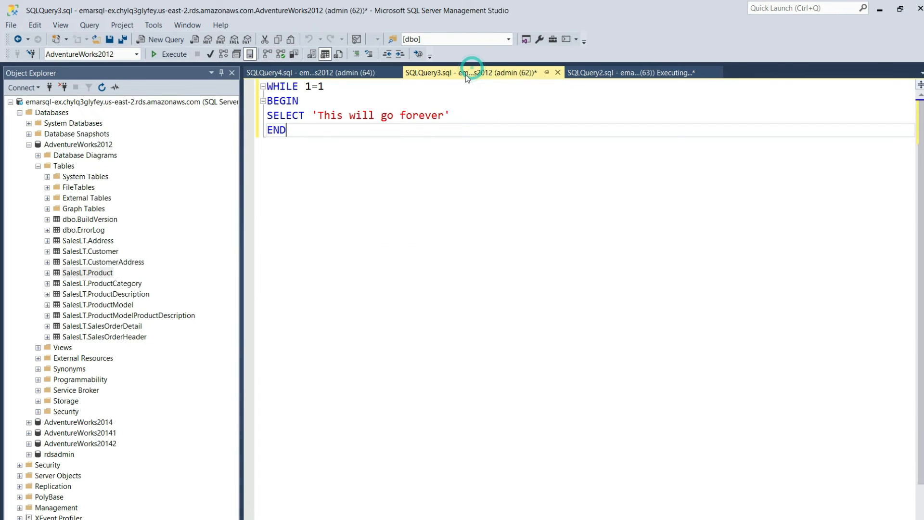
pyautogui.moveTo(267, 116); pyautogui.dragTo(472, 117)
pyautogui.hotkey('ctrl', 'v')
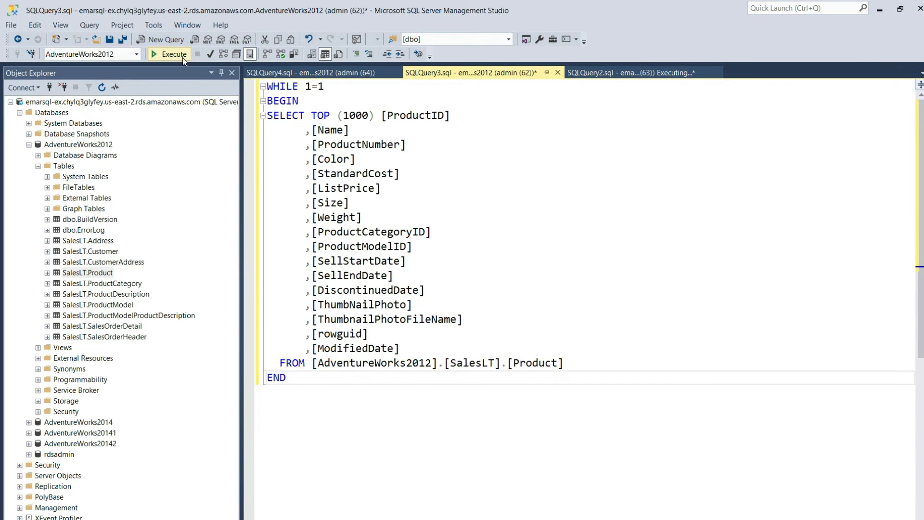
pyautogui.click(180, 56)
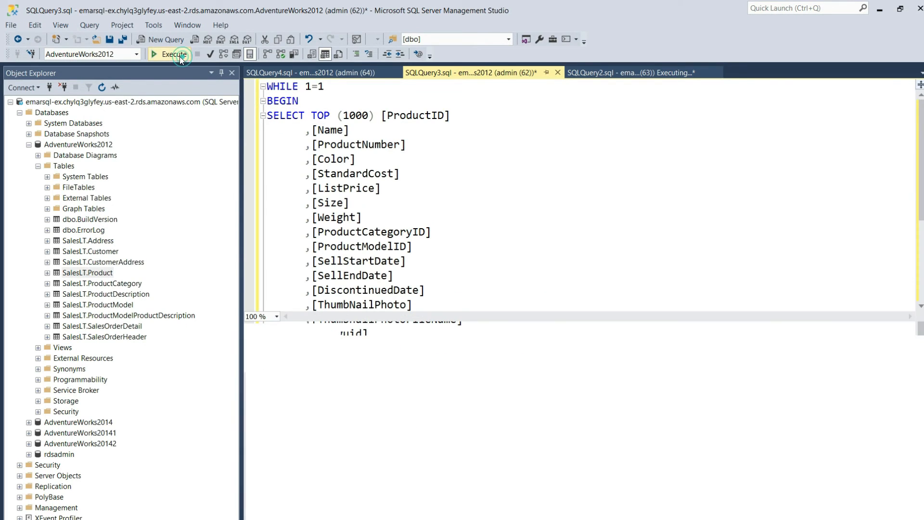
# - Return to the Performance Insights dashboard and set the relative time range to Last 5 minutes
pyautogui.click(879, 10)
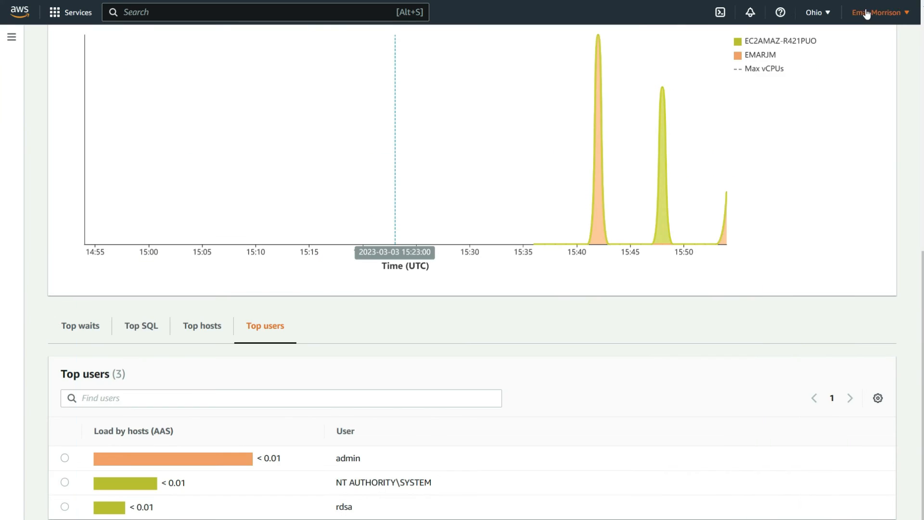
pyautogui.scroll(6, 683, 231)
pyautogui.scroll(-1, 683, 231)
pyautogui.scroll(2, 591, 277)
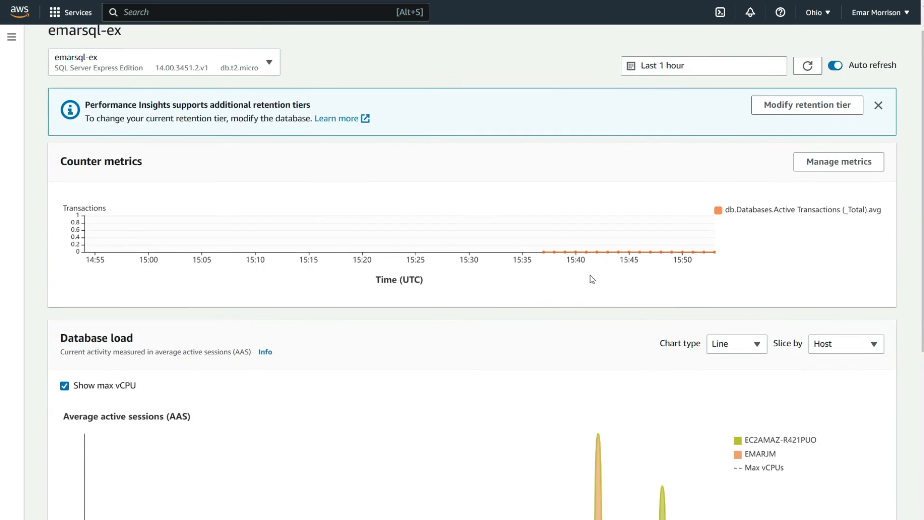
pyautogui.click(633, 108)
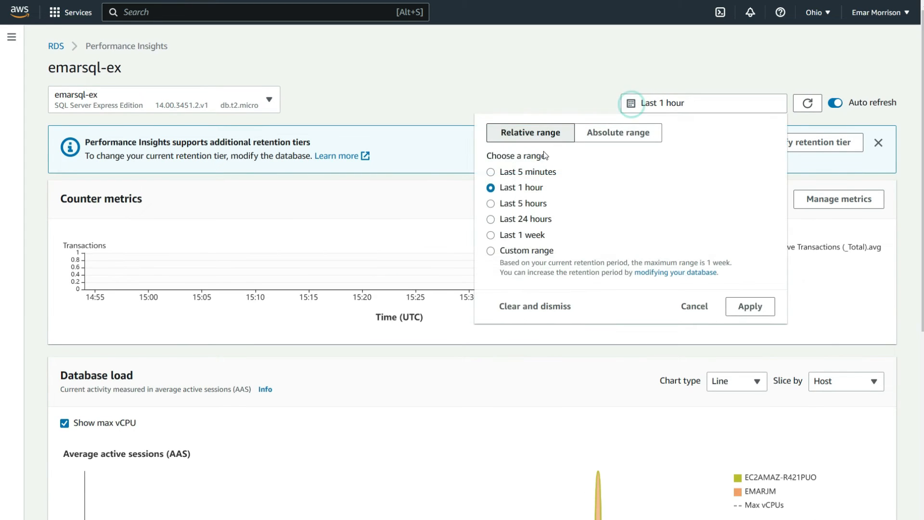
pyautogui.click(492, 173)
pyautogui.click(736, 315)
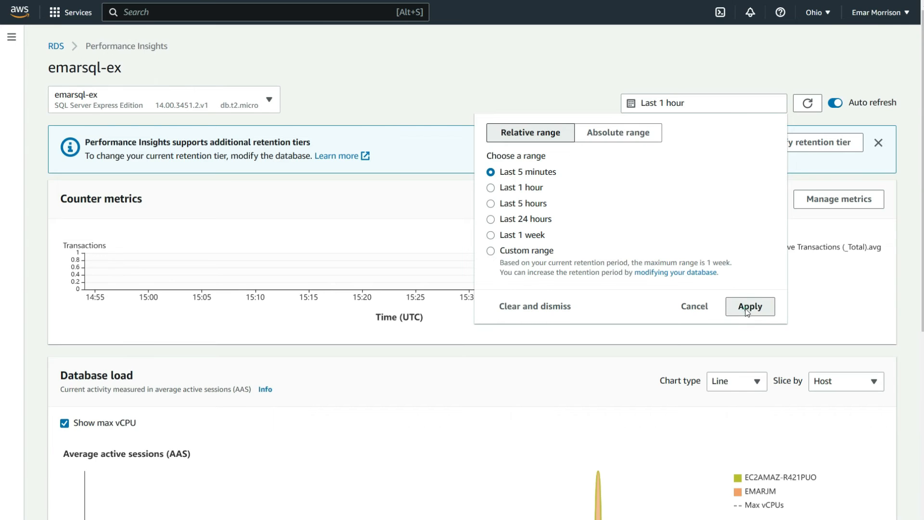
# - Examine the recent database load against the max vCPU line and change the chart type to Bar
pyautogui.scroll(-3, 681, 402)
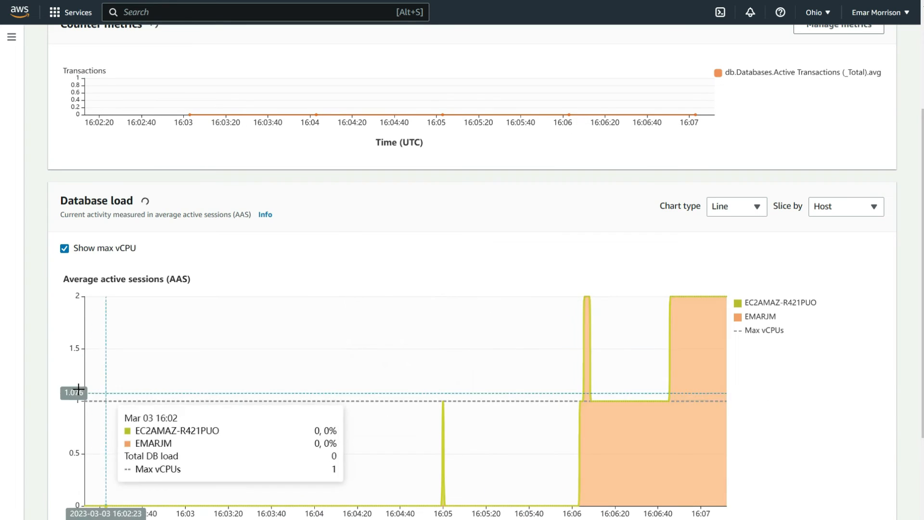
pyautogui.scroll(3, 475, 355)
pyautogui.click(754, 381)
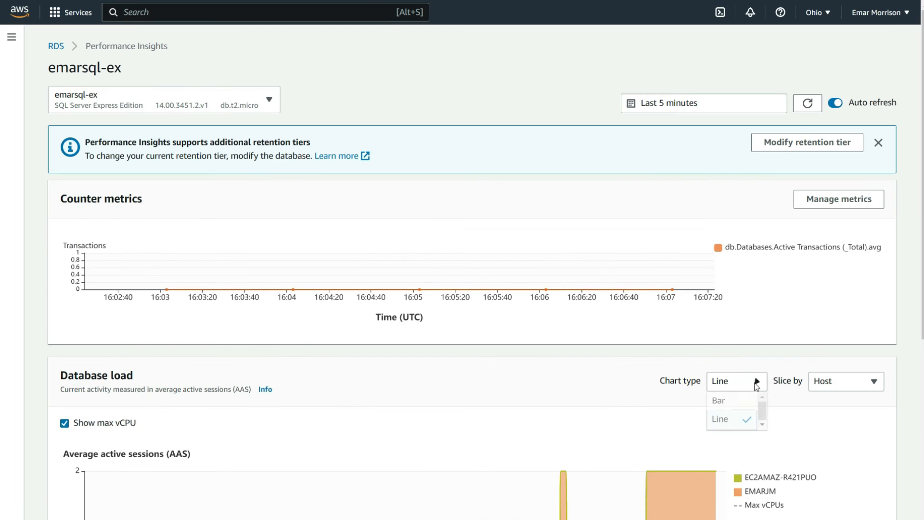
pyautogui.click(732, 401)
pyautogui.scroll(-3, 732, 401)
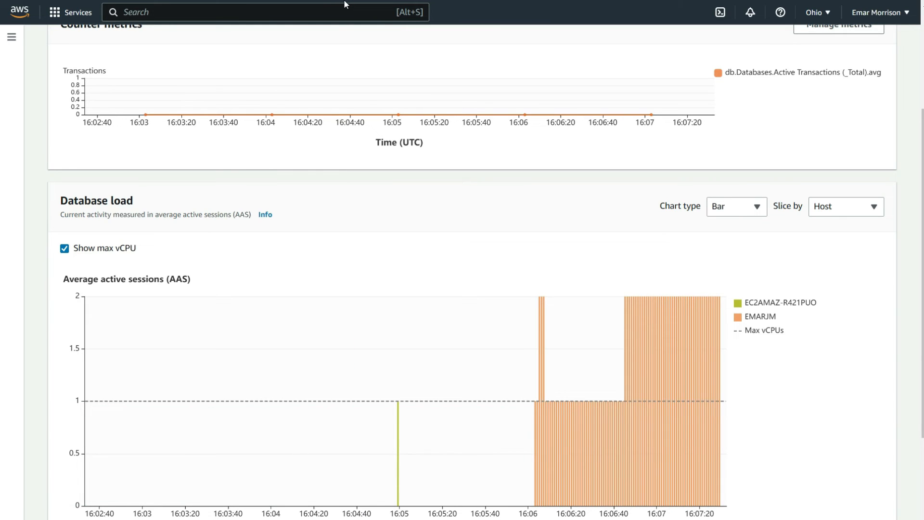
# - Switch to SQL Server Management Studio and run the endless WHILE 1=1 loop on SalesLT.Product in a new query window
pyautogui.press('super')
pyautogui.click(485, 282)
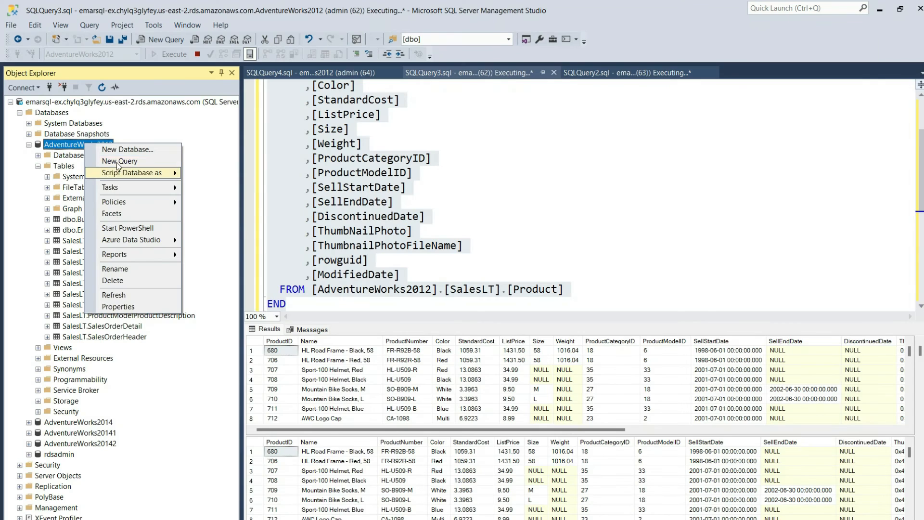
pyautogui.click(117, 160)
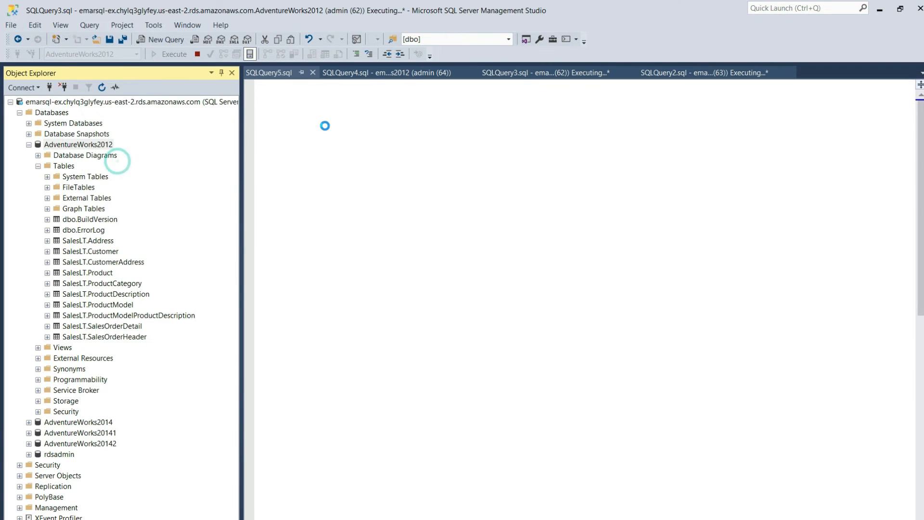
pyautogui.hotkey('ctrl', 'v')
pyautogui.click(171, 54)
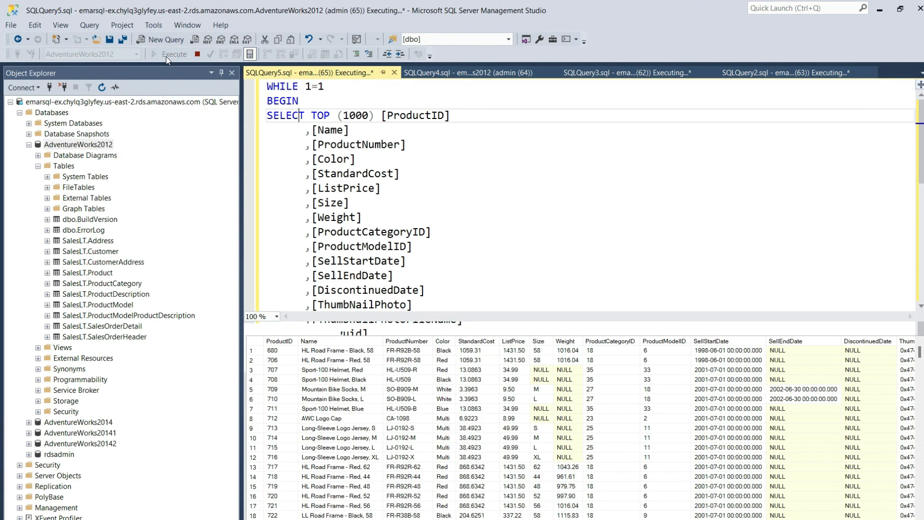
# - Generate the top 1000 rows query for SalesLT.Customer, remove TOP (1000) from its SELECT and execute it
pyautogui.click(94, 260)
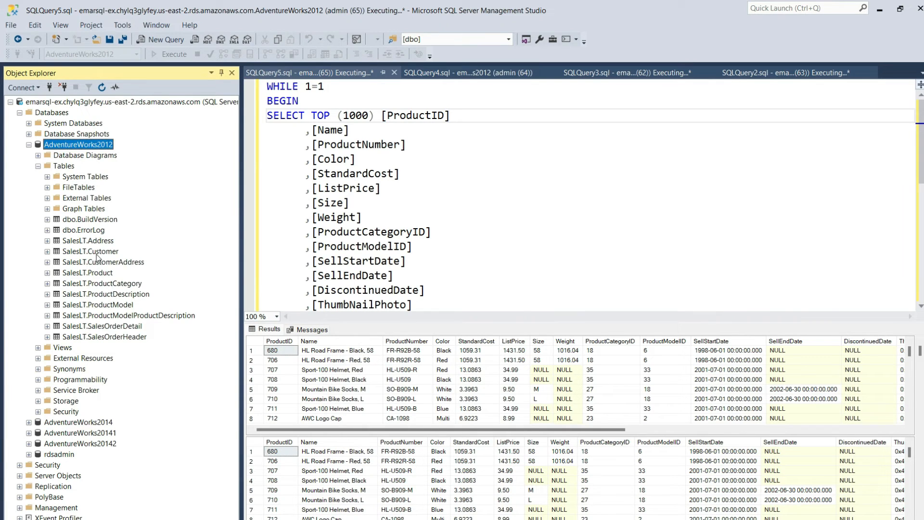
pyautogui.rightClick(96, 254)
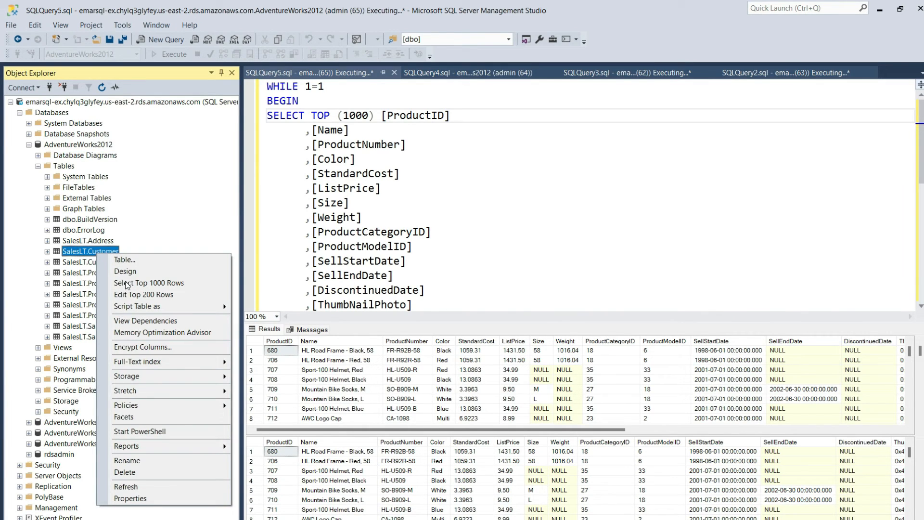
pyautogui.click(131, 284)
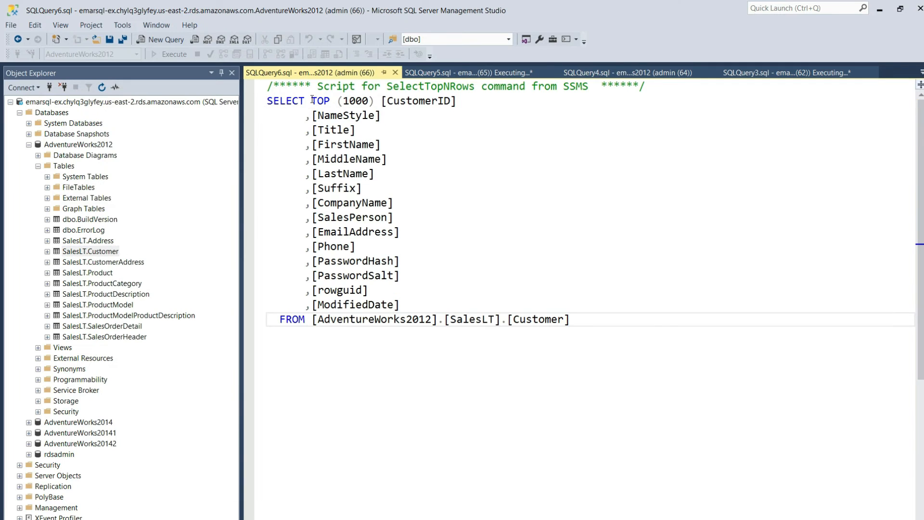
pyautogui.moveTo(380, 102); pyautogui.dragTo(311, 102)
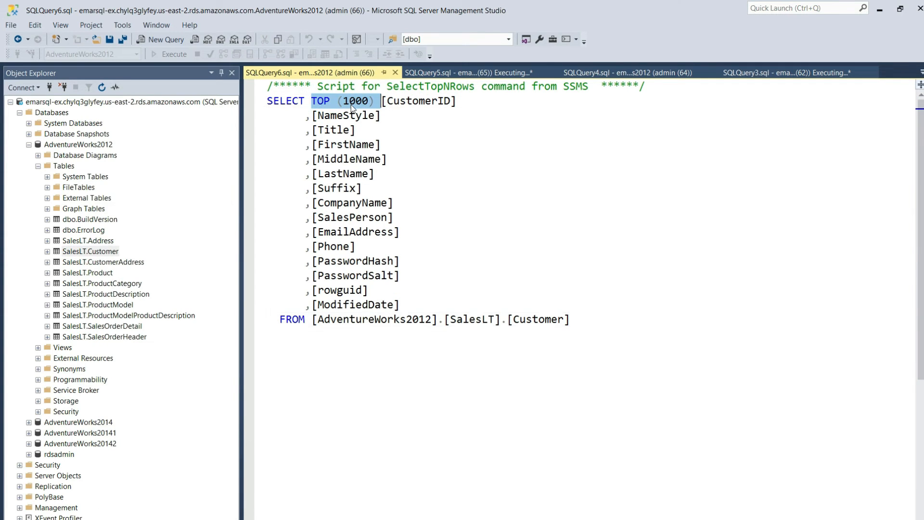
pyautogui.press('Delete')
pyautogui.hotkey('ctrl', 'a')
pyautogui.press('F5')
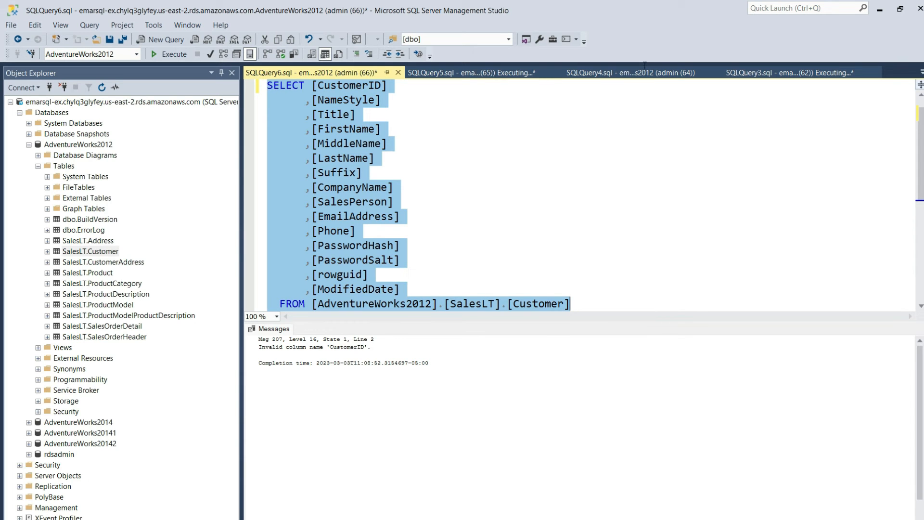
# - Check the SELECT block of the loop in SQLQuery5.sql, return to SQLQuery6.sql and execute the SalesLT.Customer query
pyautogui.click(487, 74)
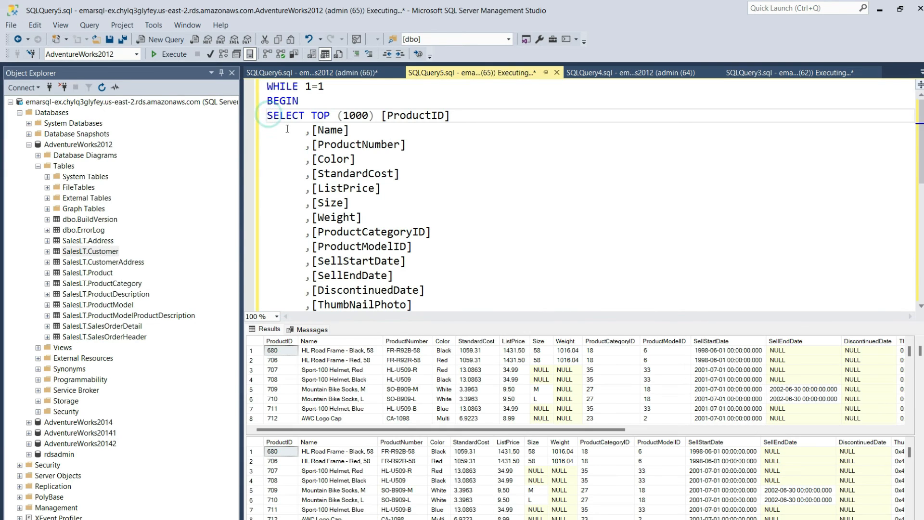
pyautogui.moveTo(267, 116); pyautogui.dragTo(395, 326)
pyautogui.press('F5')
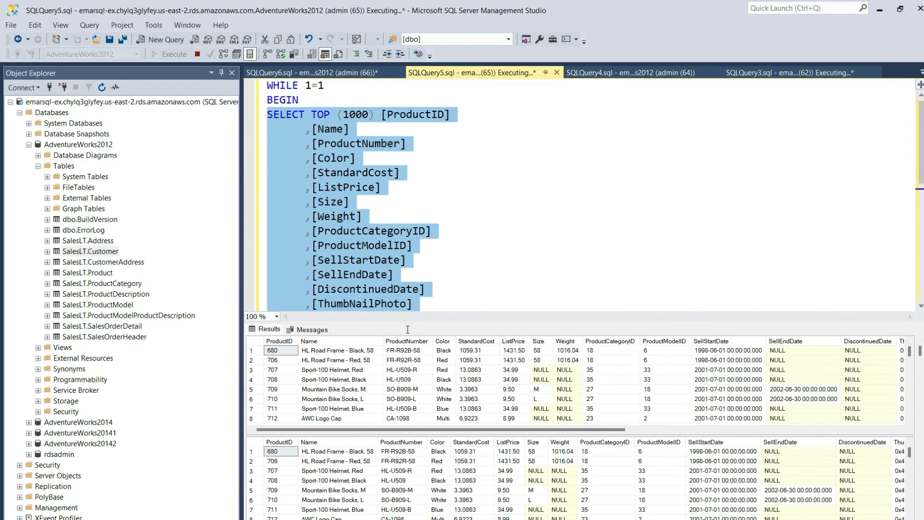
pyautogui.moveTo(409, 333); pyautogui.dragTo(412, 336)
pyautogui.click(313, 73)
pyautogui.click(176, 54)
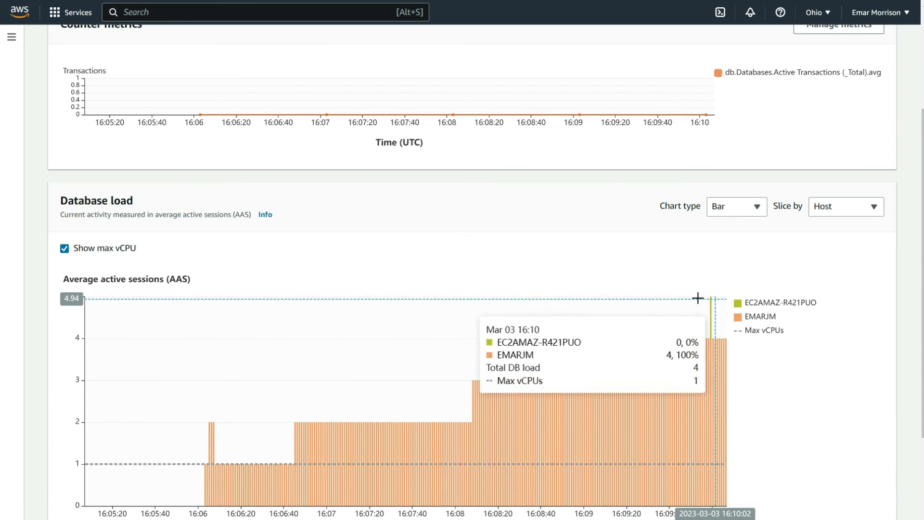
# - In the Performance Insights dashboard, list the top SQL statements and expand the SELECT TOP (1000) [ProductID] entry to read its SQL text
pyautogui.scroll(-4, 239, 334)
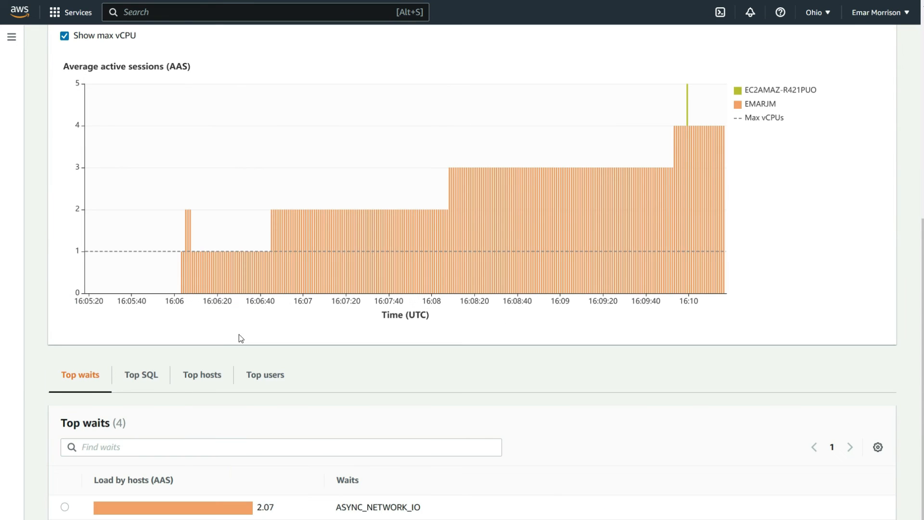
pyautogui.click(140, 378)
pyautogui.scroll(-3, 165, 382)
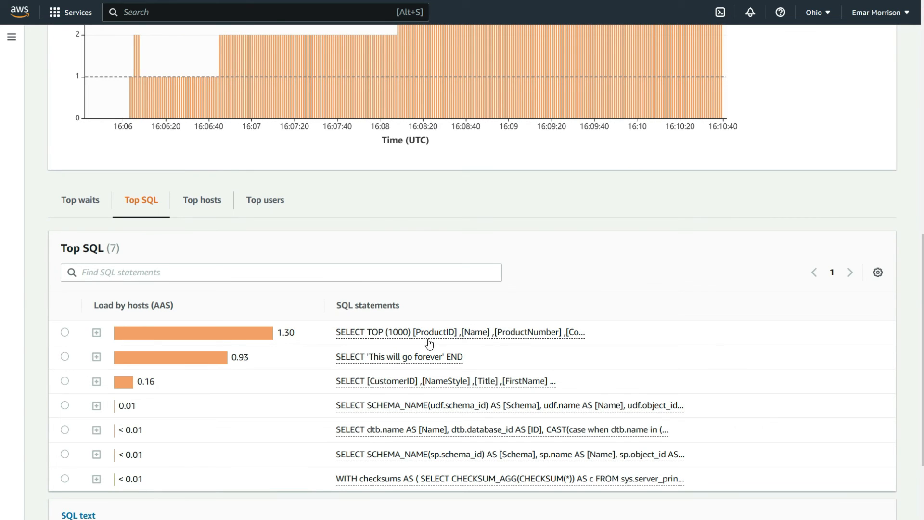
pyautogui.scroll(-1, 270, 308)
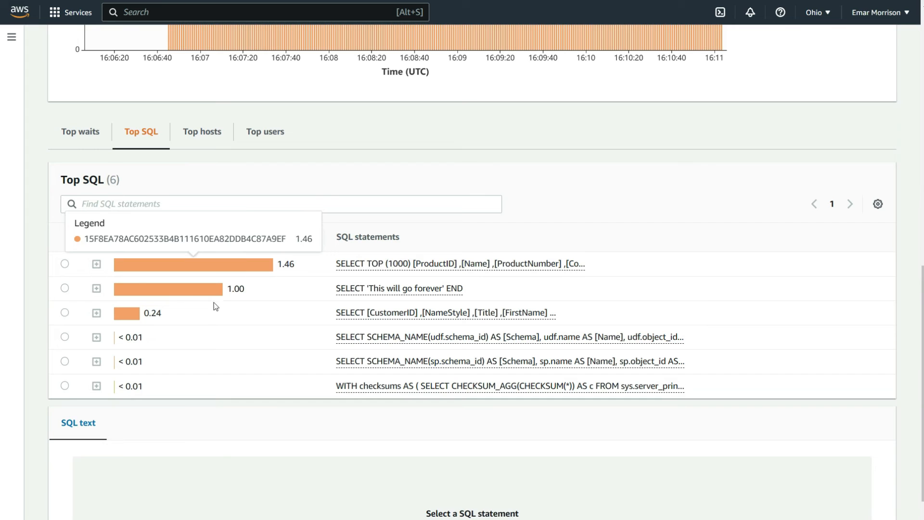
pyautogui.click(97, 265)
pyautogui.click(97, 264)
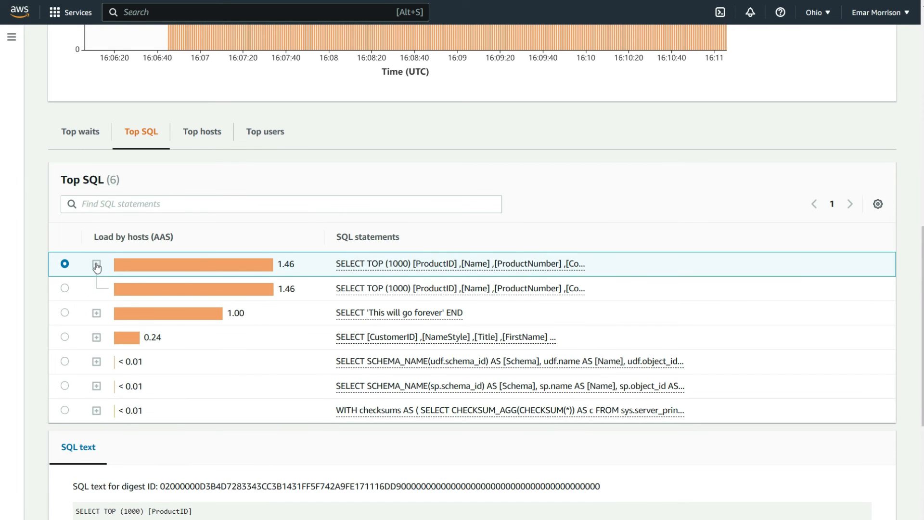
pyautogui.scroll(-5, 149, 316)
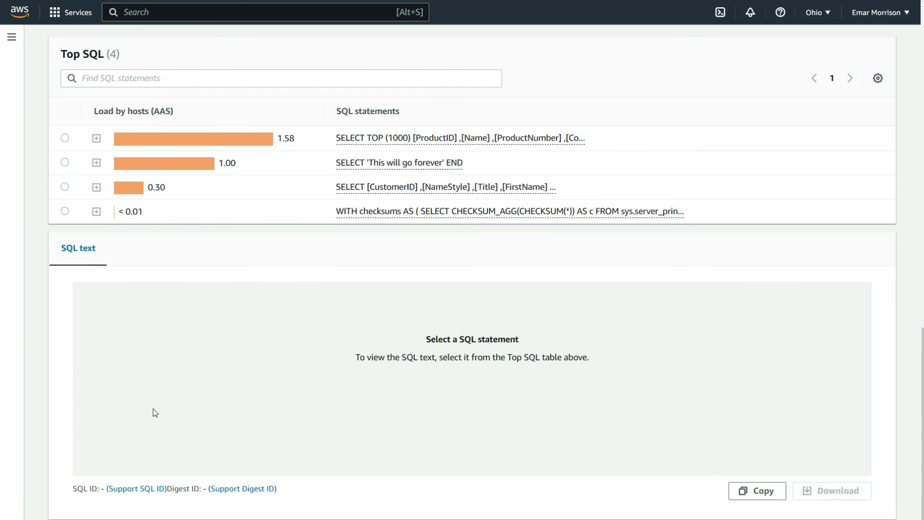
# - View the top hosts and top users by load, and slice the database load chart by SQL
pyautogui.scroll(9, 154, 408)
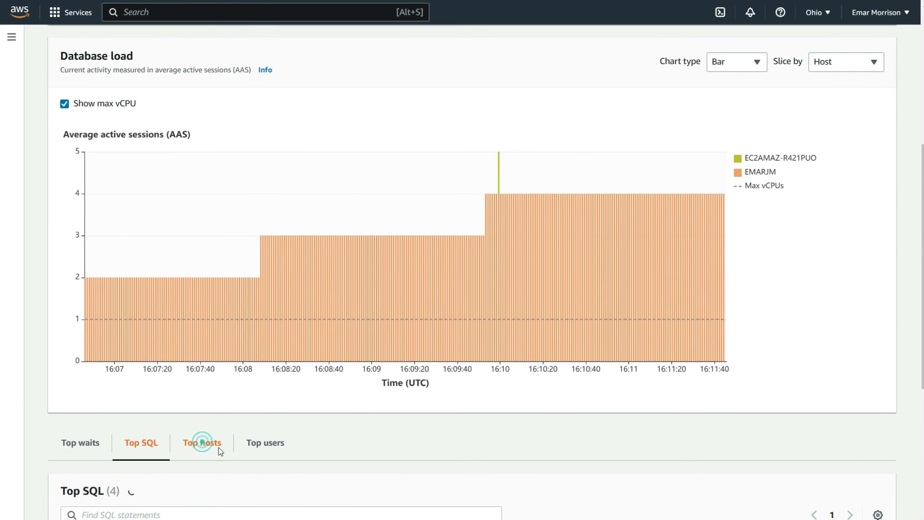
pyautogui.click(202, 442)
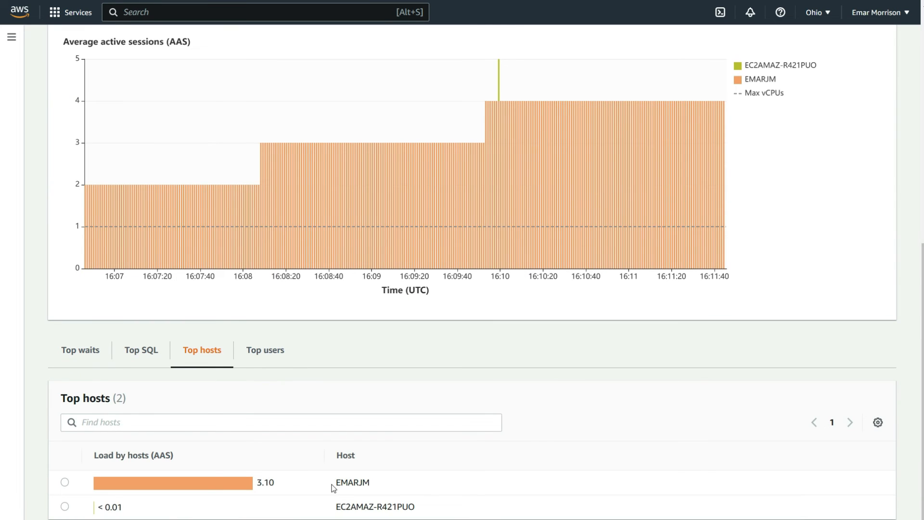
pyautogui.click(259, 350)
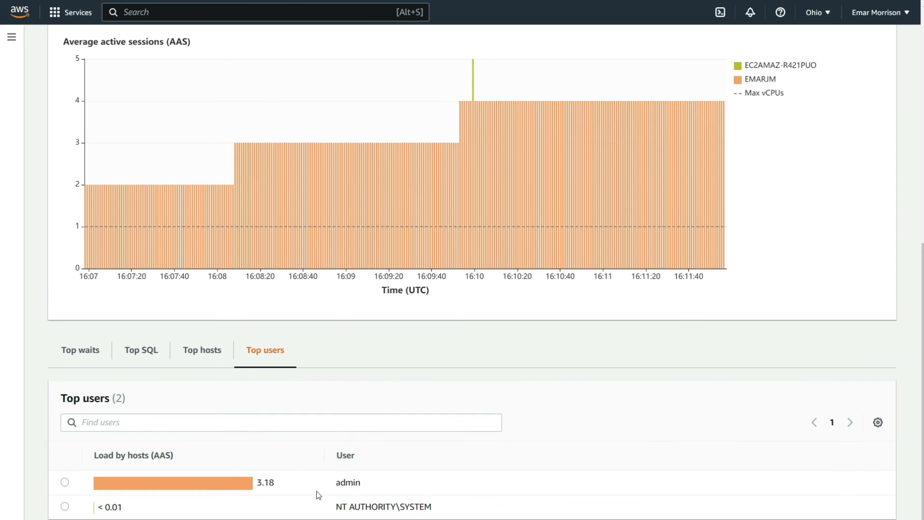
pyautogui.scroll(7, 316, 479)
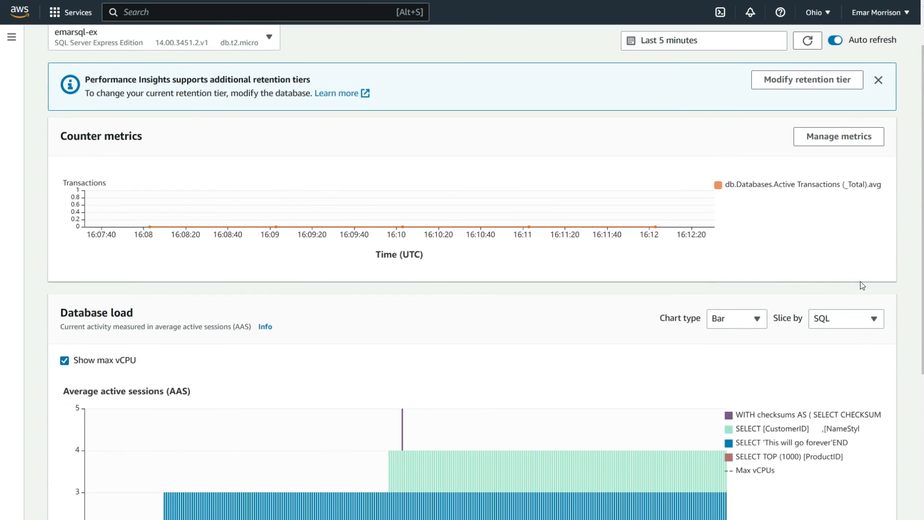
# - Add the Number of Deadlocks (_Total) and Processes blocked database metrics to the Counter metrics graphs
pyautogui.scroll(1, 861, 285)
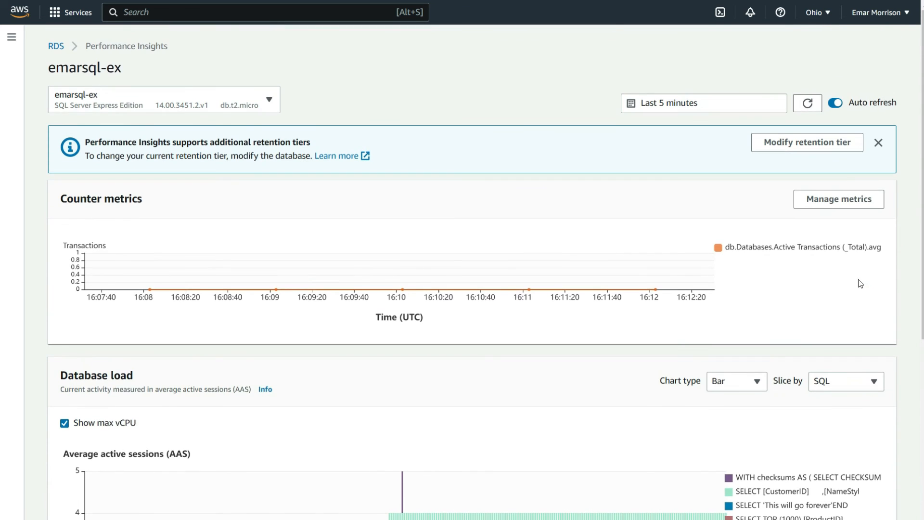
pyautogui.click(818, 207)
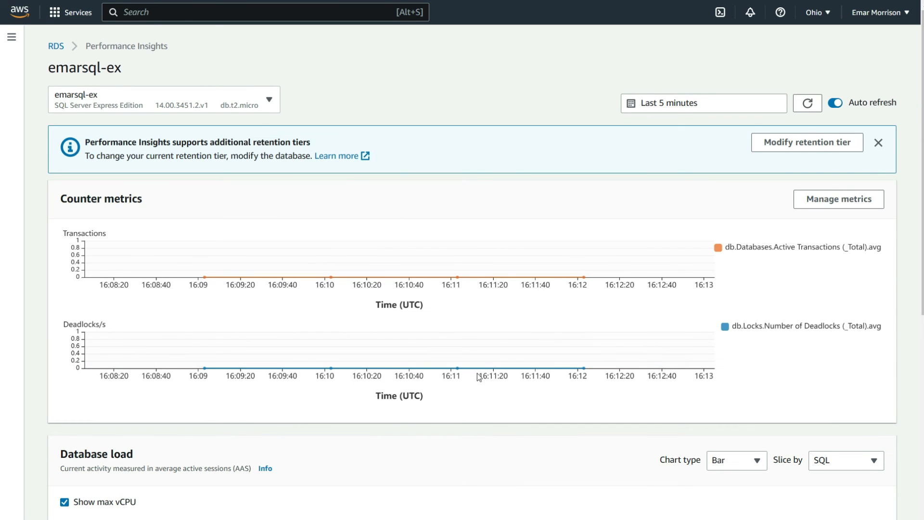
pyautogui.click(840, 200)
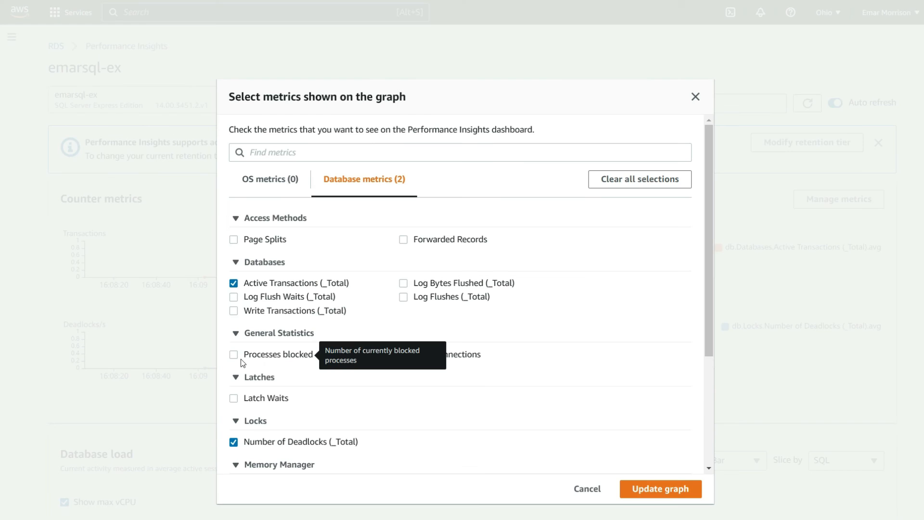
pyautogui.click(233, 355)
pyautogui.click(645, 489)
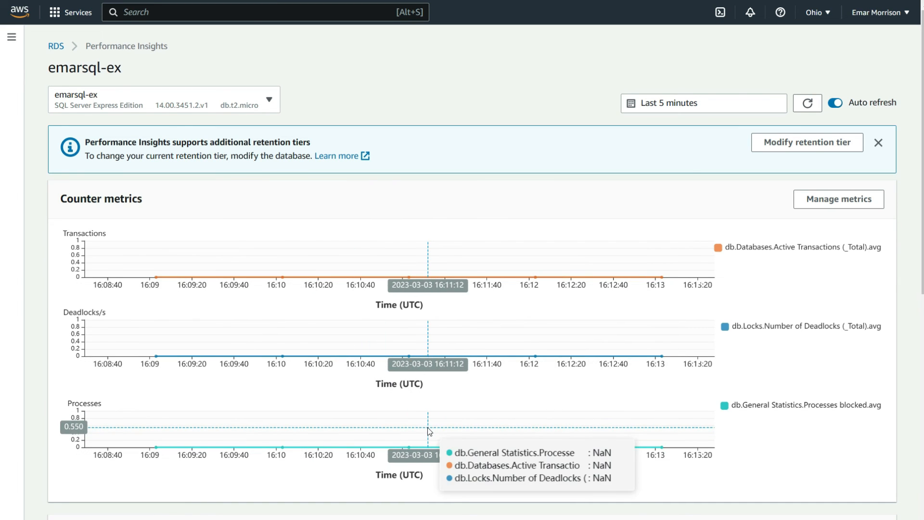
# - Open the emarsql-ex instance details from the RDS databases list and follow its current activity sessions to Performance Insights
pyautogui.click(57, 47)
pyautogui.click(102, 225)
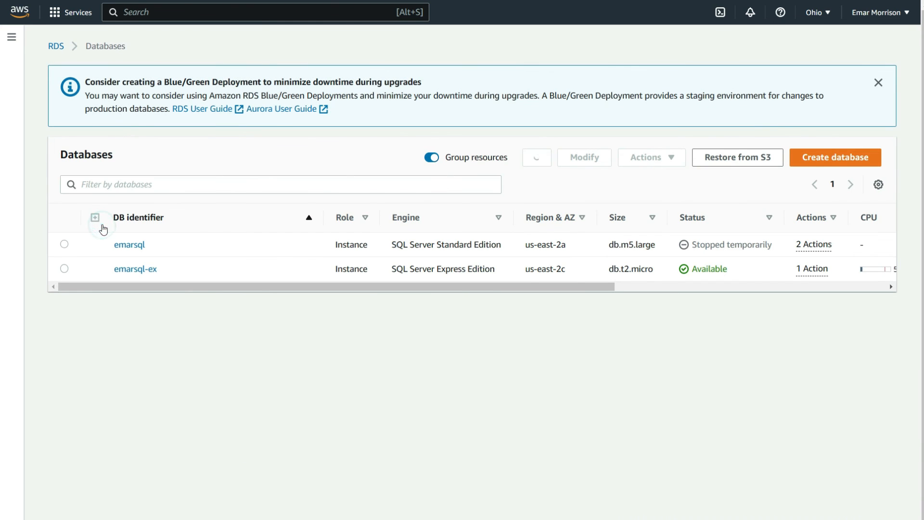
pyautogui.click(139, 269)
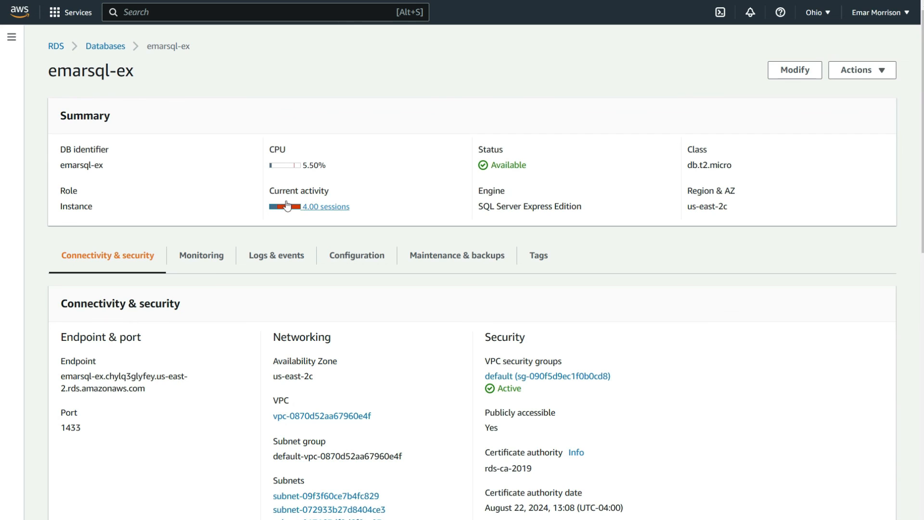
pyautogui.click(320, 207)
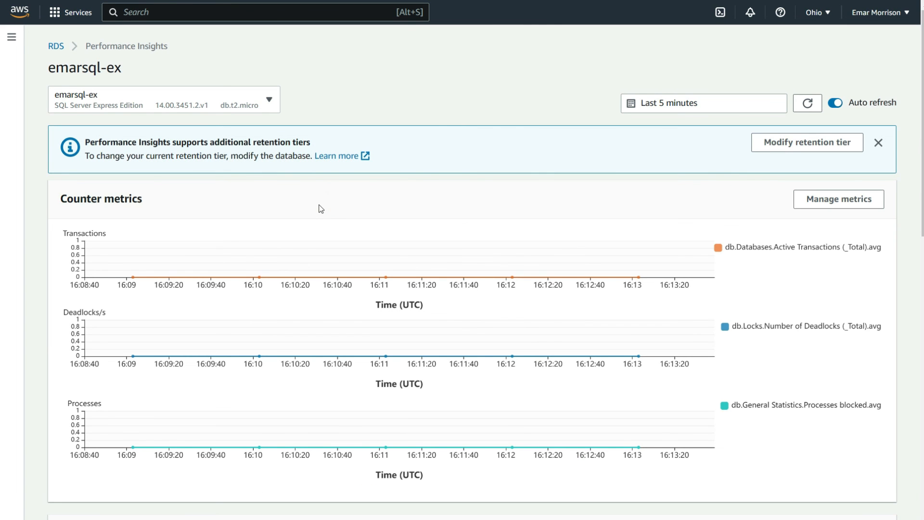
# - Return to the emarsql-ex instance details through the DB instances list and show its CloudWatch monitoring graphs
pyautogui.click(62, 47)
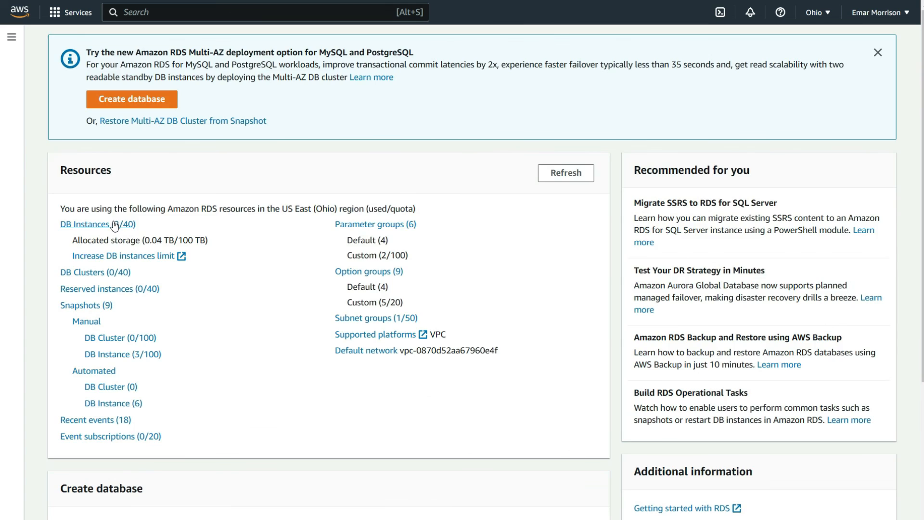
pyautogui.click(114, 224)
pyautogui.click(132, 270)
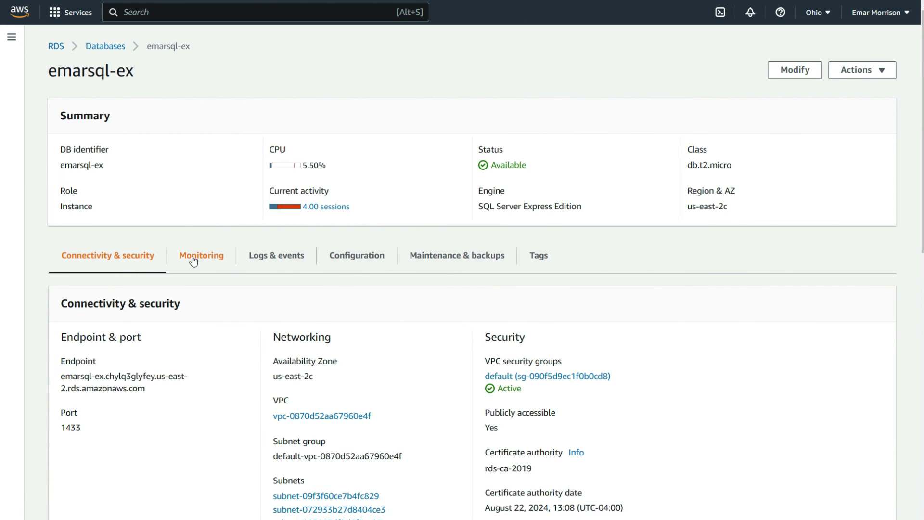
pyautogui.click(193, 260)
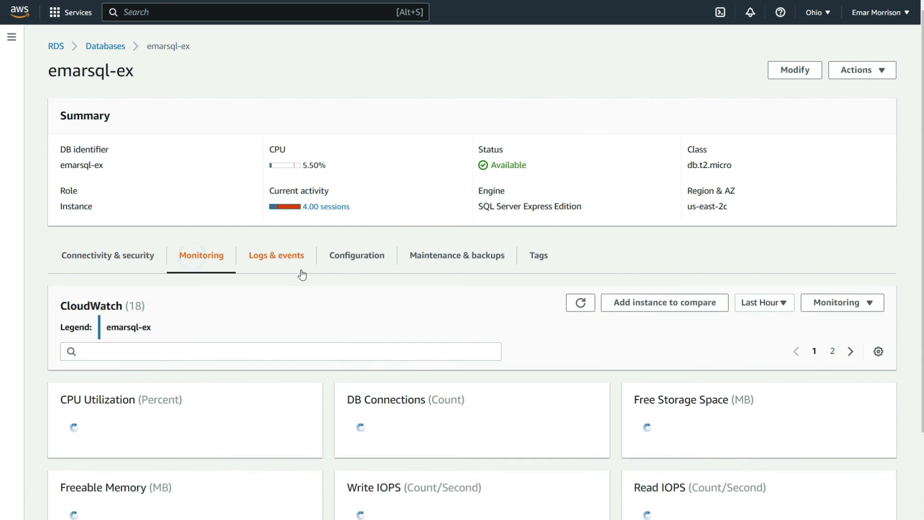
# - Switch the instance's monitoring to Enhanced monitoring and examine the Available Memory and SQL Server Total Memory graphs
pyautogui.click(870, 303)
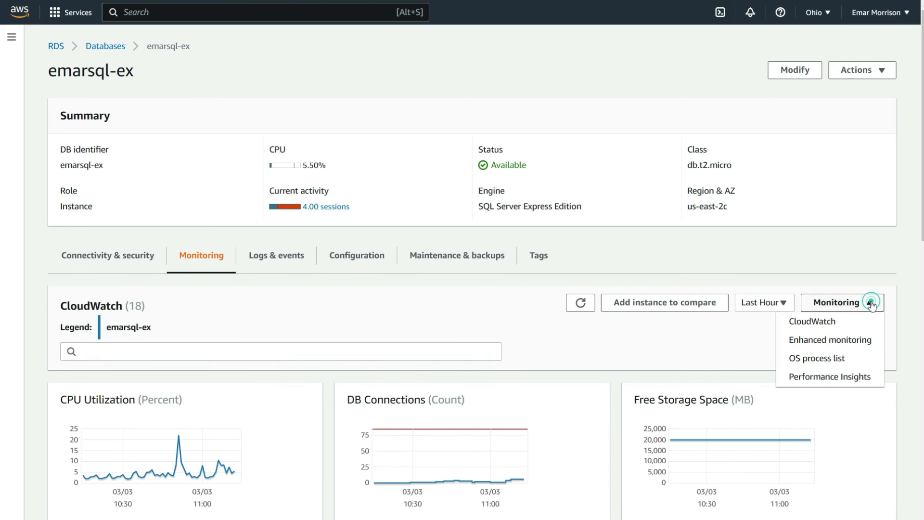
pyautogui.click(827, 343)
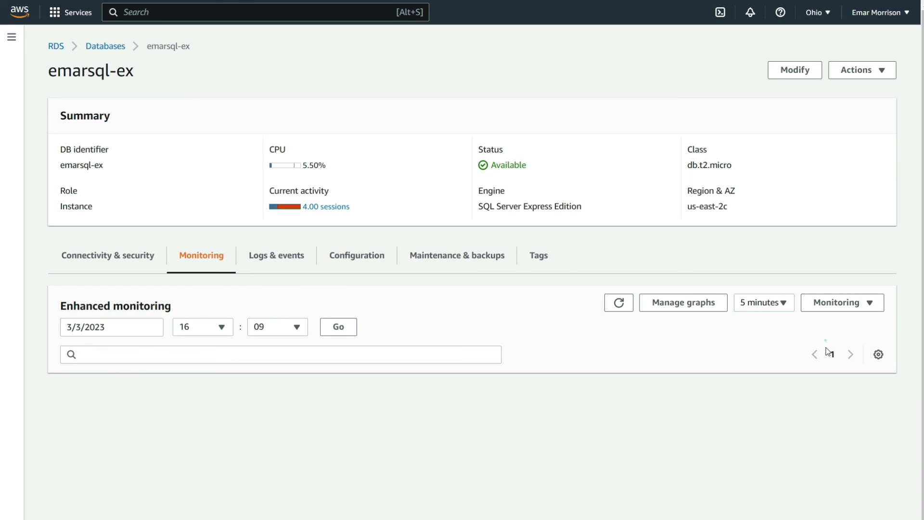
pyautogui.scroll(-2, 797, 351)
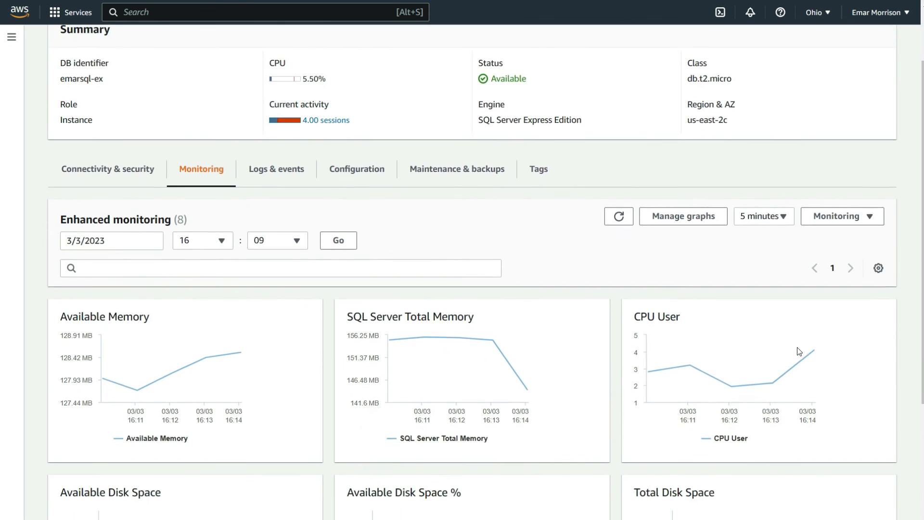
pyautogui.moveTo(147, 353)
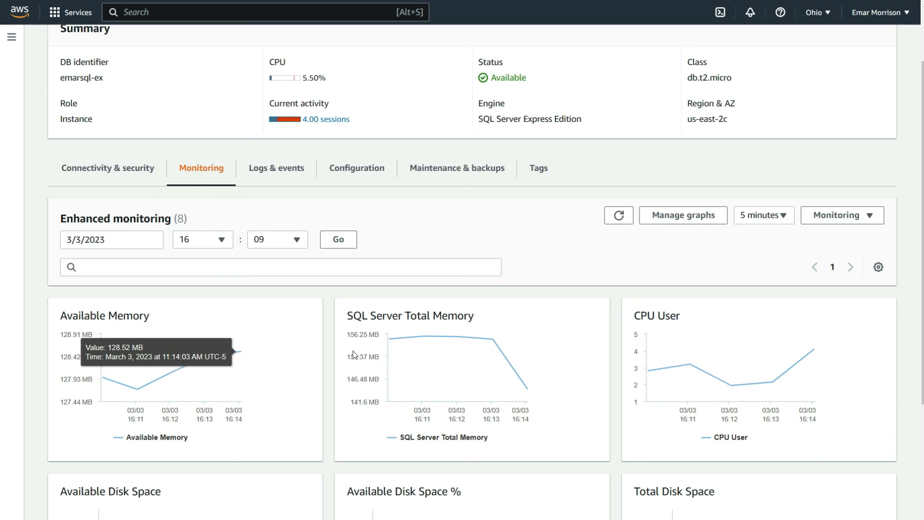
pyautogui.moveTo(395, 369)
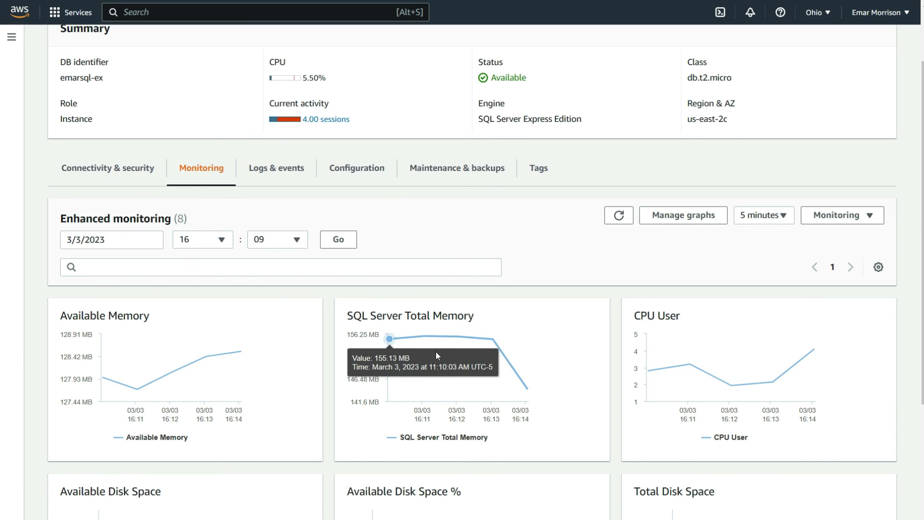
# - Examine the Enhanced monitoring graphs for CPU User and for available, total and used disk space
pyautogui.moveTo(681, 351)
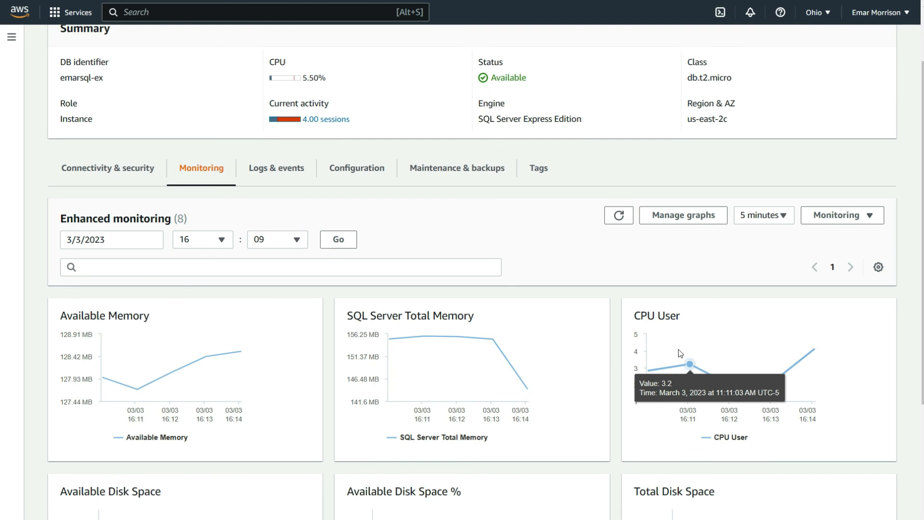
pyautogui.scroll(-2, 770, 352)
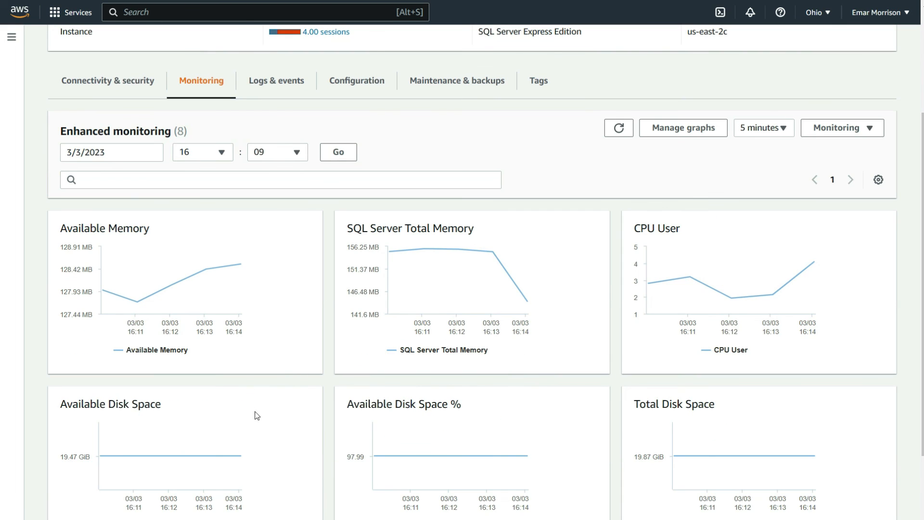
pyautogui.moveTo(489, 457)
pyautogui.scroll(-1, 505, 460)
pyautogui.scroll(-2, 505, 459)
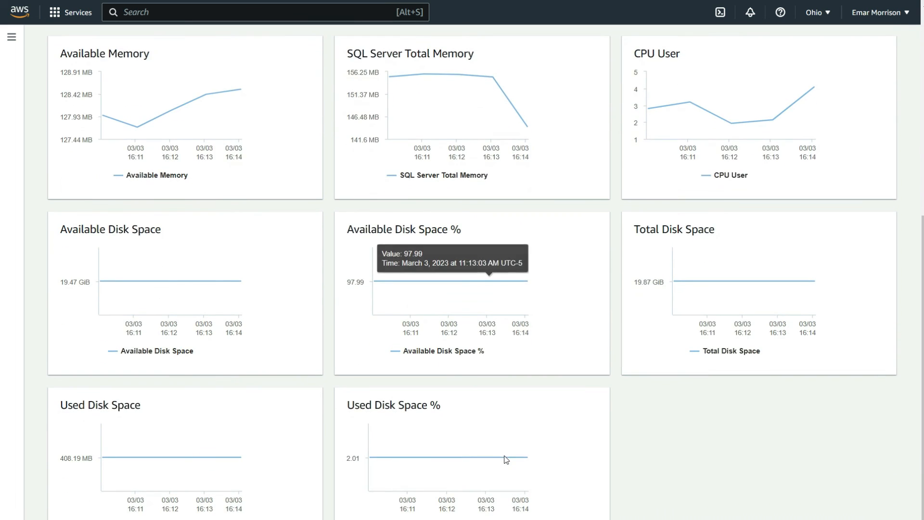
# - Switch the instance's monitoring from Enhanced monitoring to the OS process list
pyautogui.scroll(3, 505, 458)
pyautogui.click(868, 131)
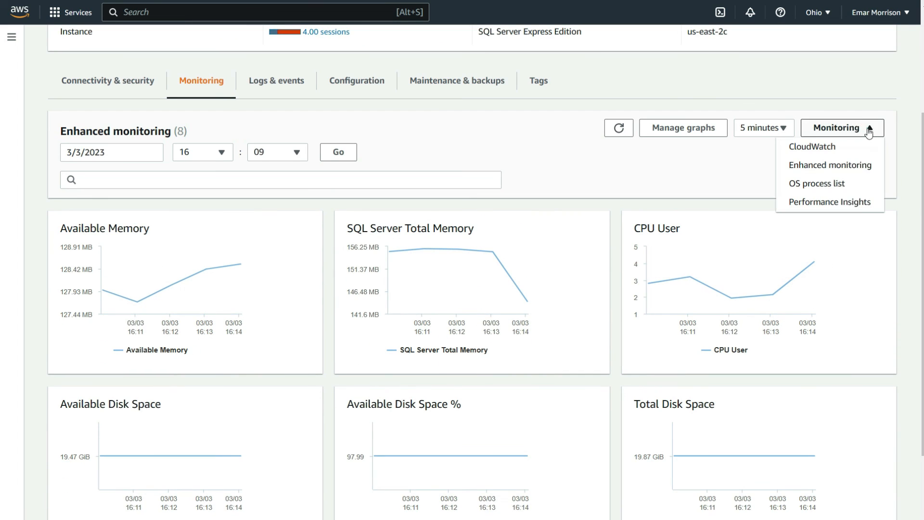
pyautogui.click(826, 186)
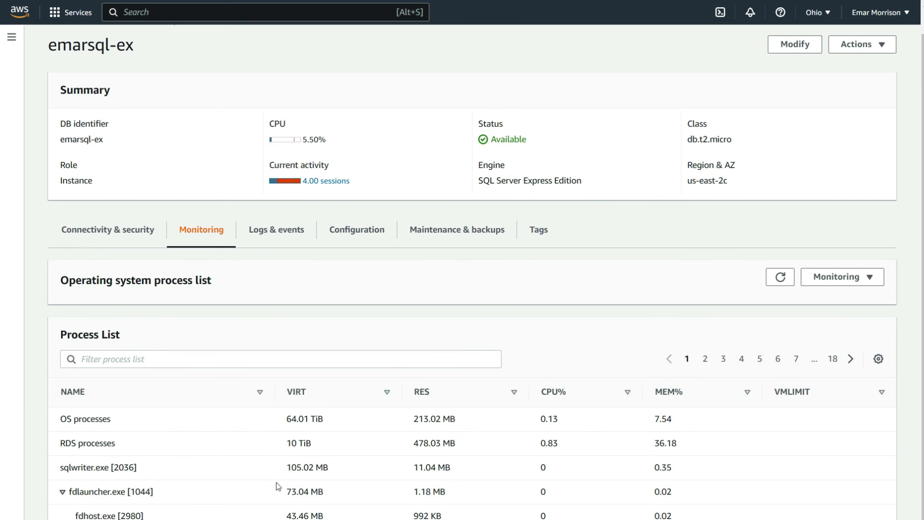
# - Switch the instance's monitoring from the operating system process list to Performance Insights
pyautogui.scroll(1, 278, 486)
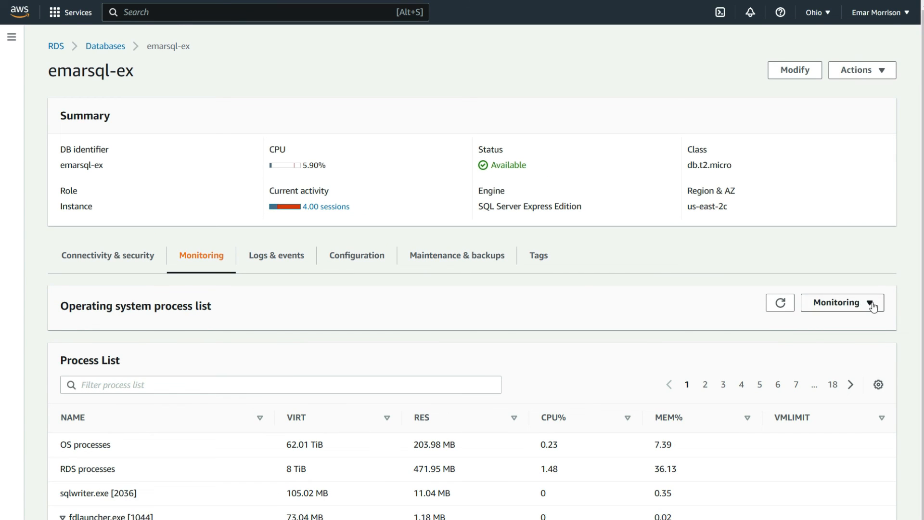
pyautogui.click(871, 301)
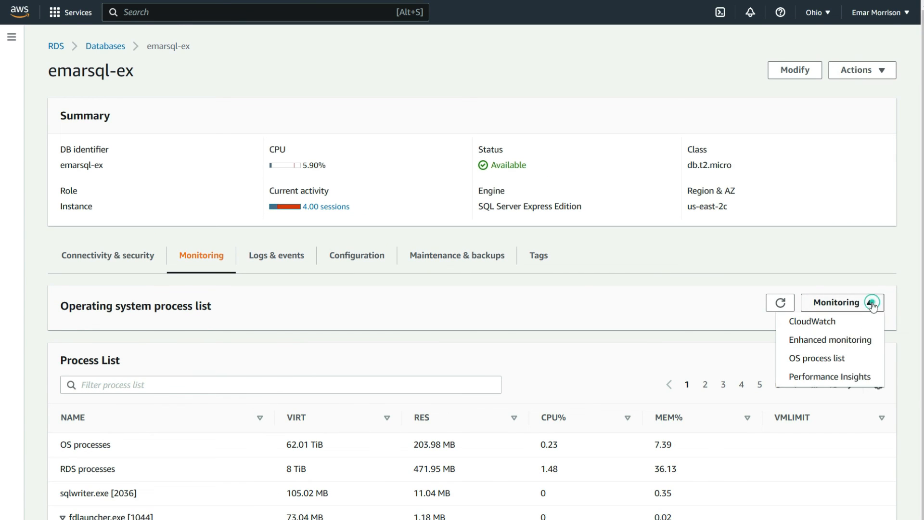
pyautogui.click(837, 378)
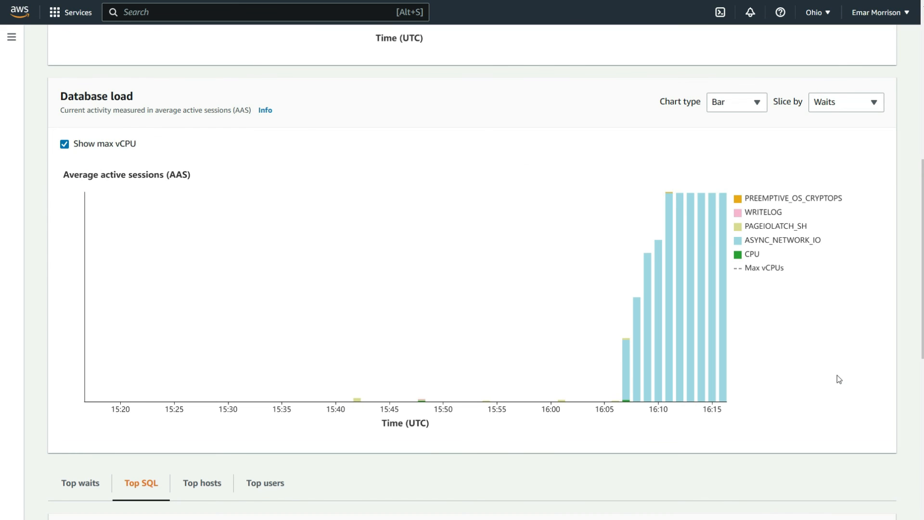